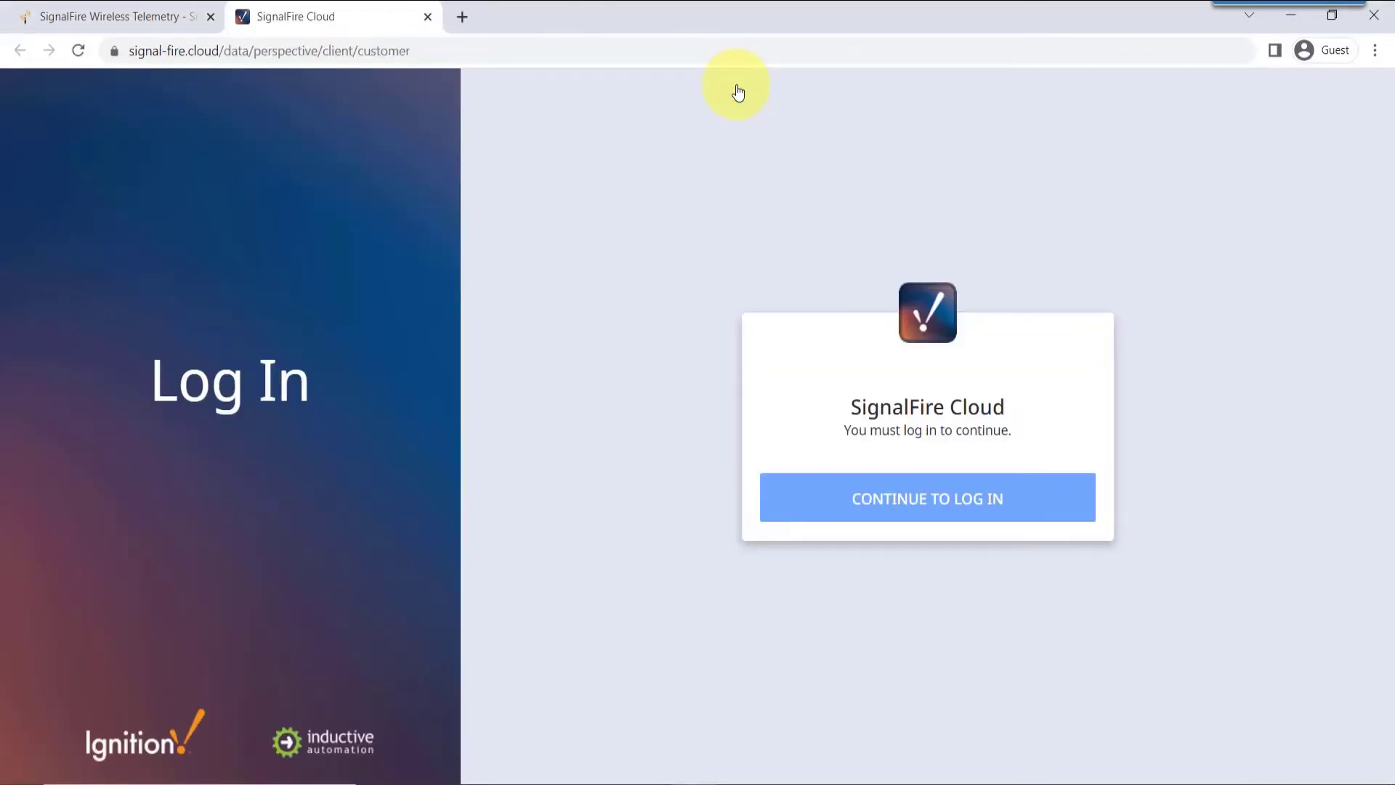
# Sign in with the account's username and password, then open the RA000061 device details
pyautogui.click(963, 497)
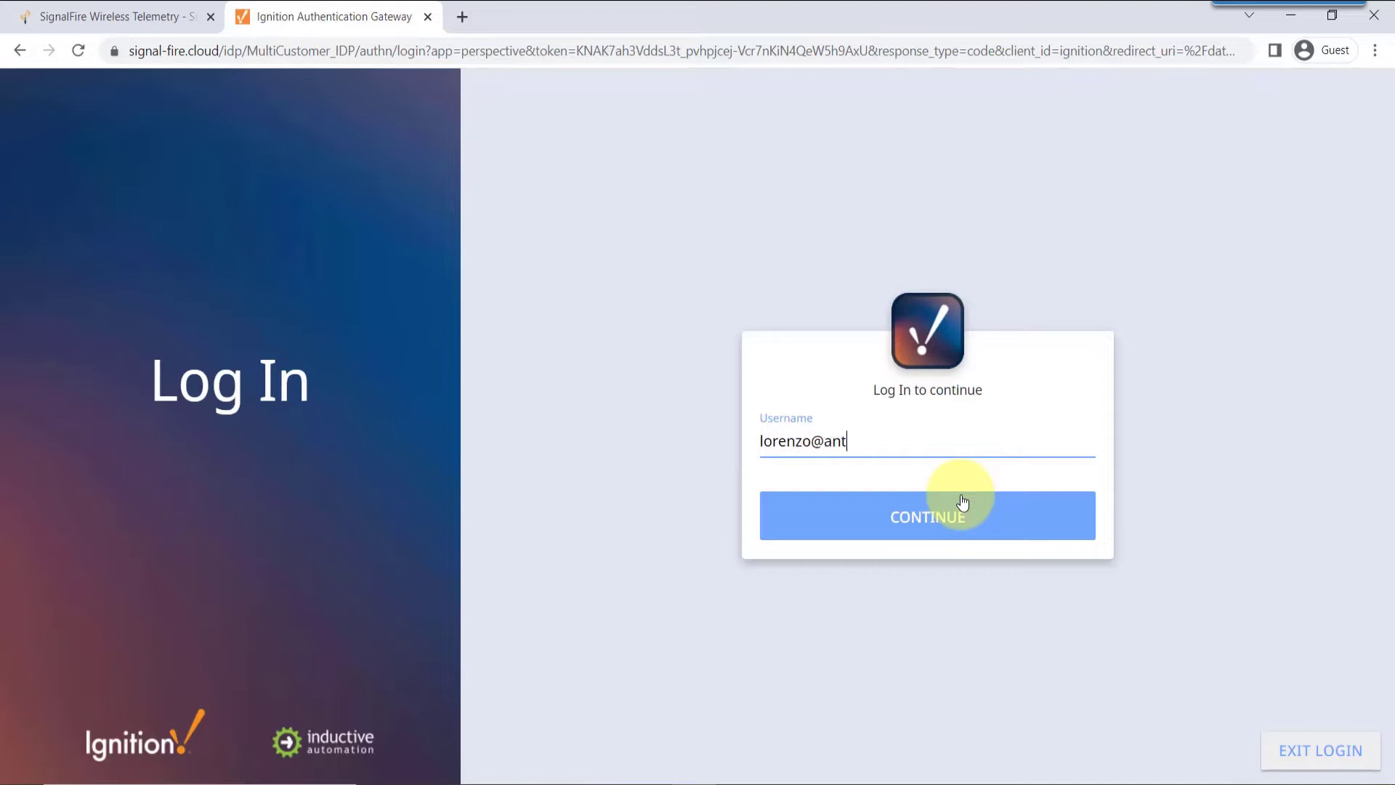
pyautogui.click(963, 501)
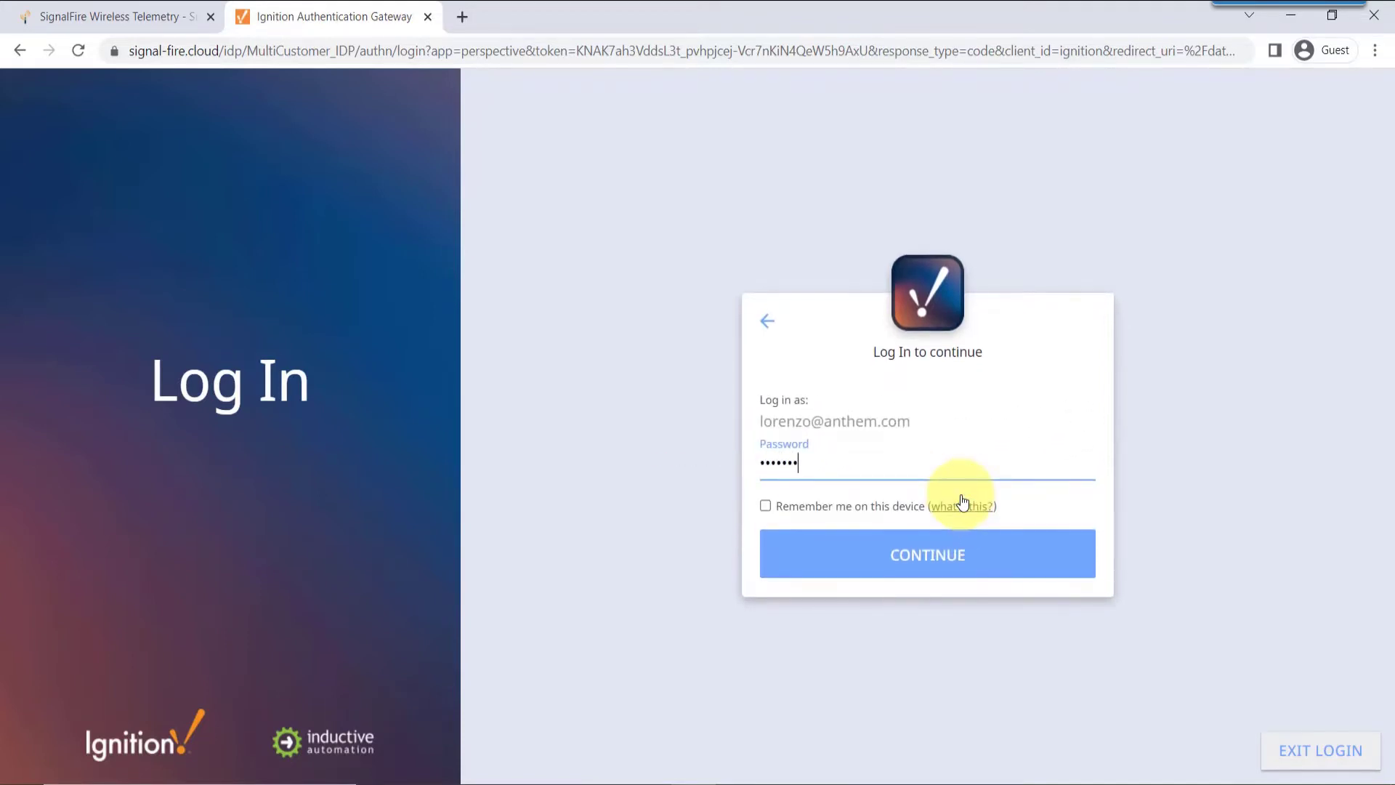
pyautogui.press('Return')
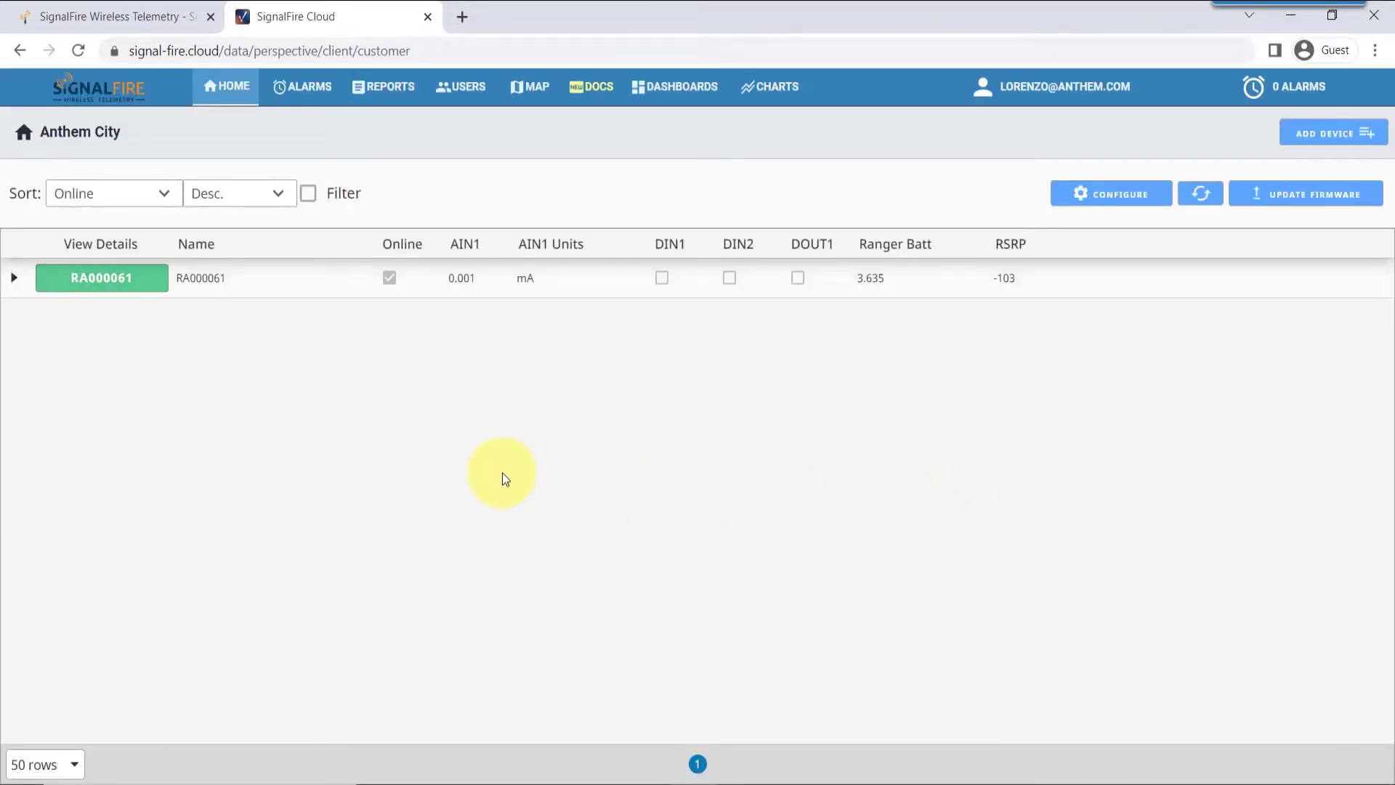
pyautogui.click(131, 284)
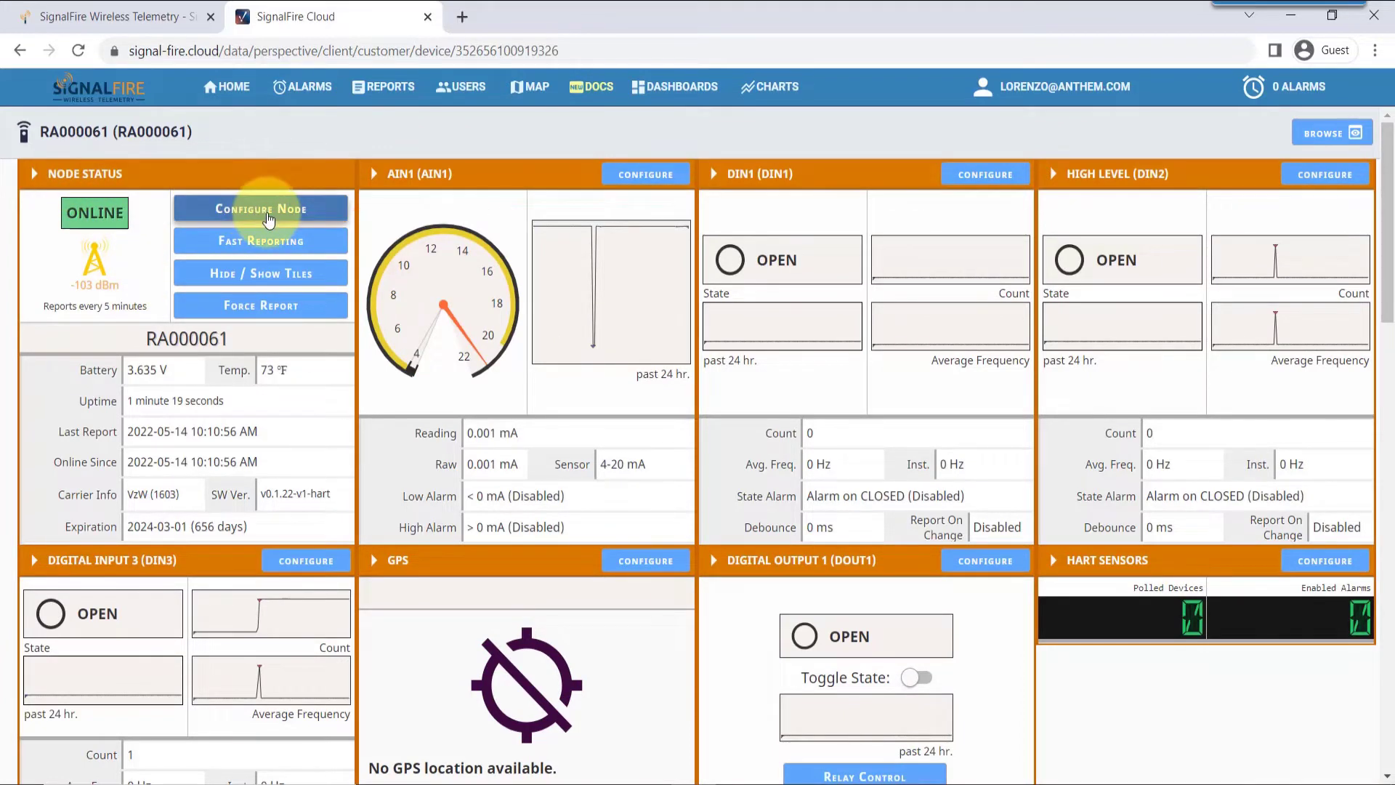
# Configure the node as Tank Level 1 with High (18 V) sensor voltage, 10 s on-time, 120 s reporting
pyautogui.click(268, 216)
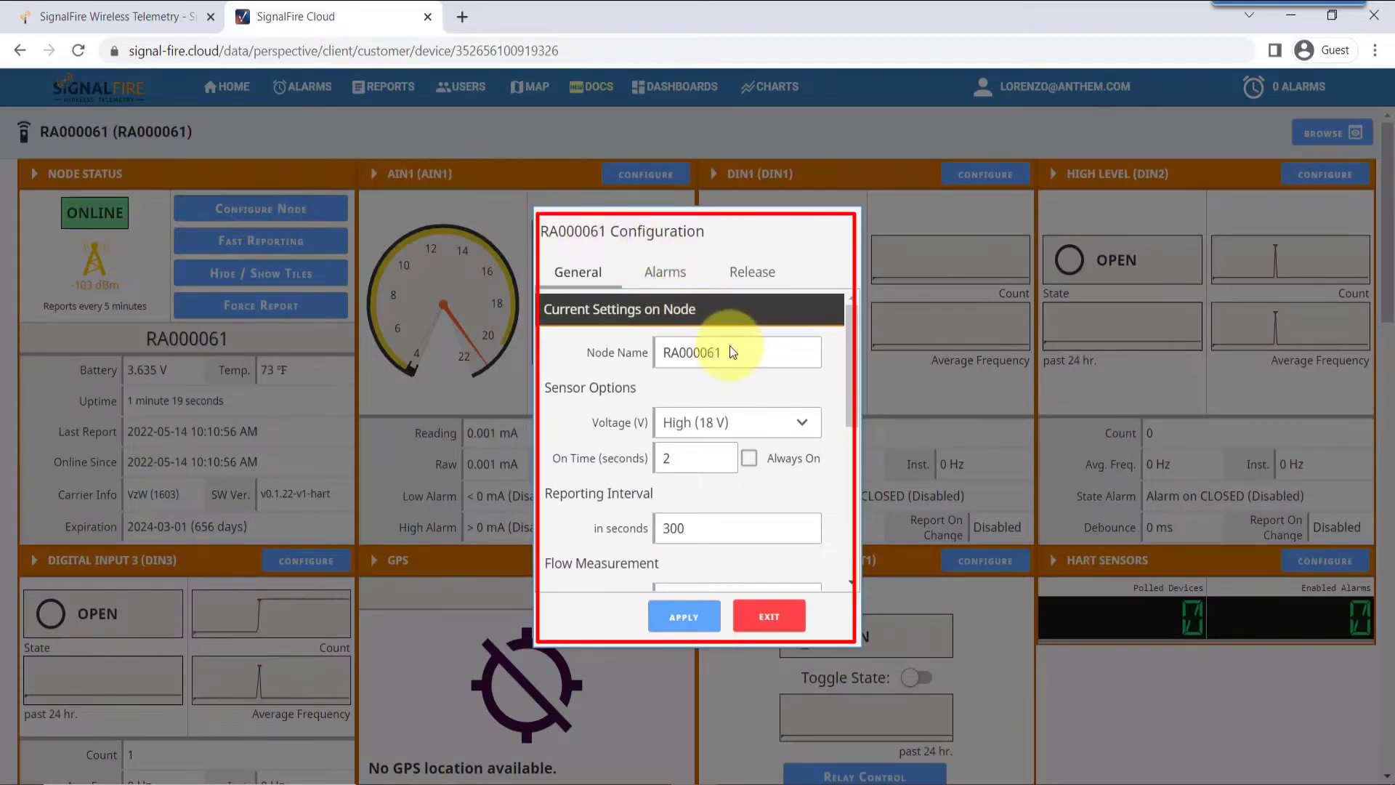
pyautogui.write('T')
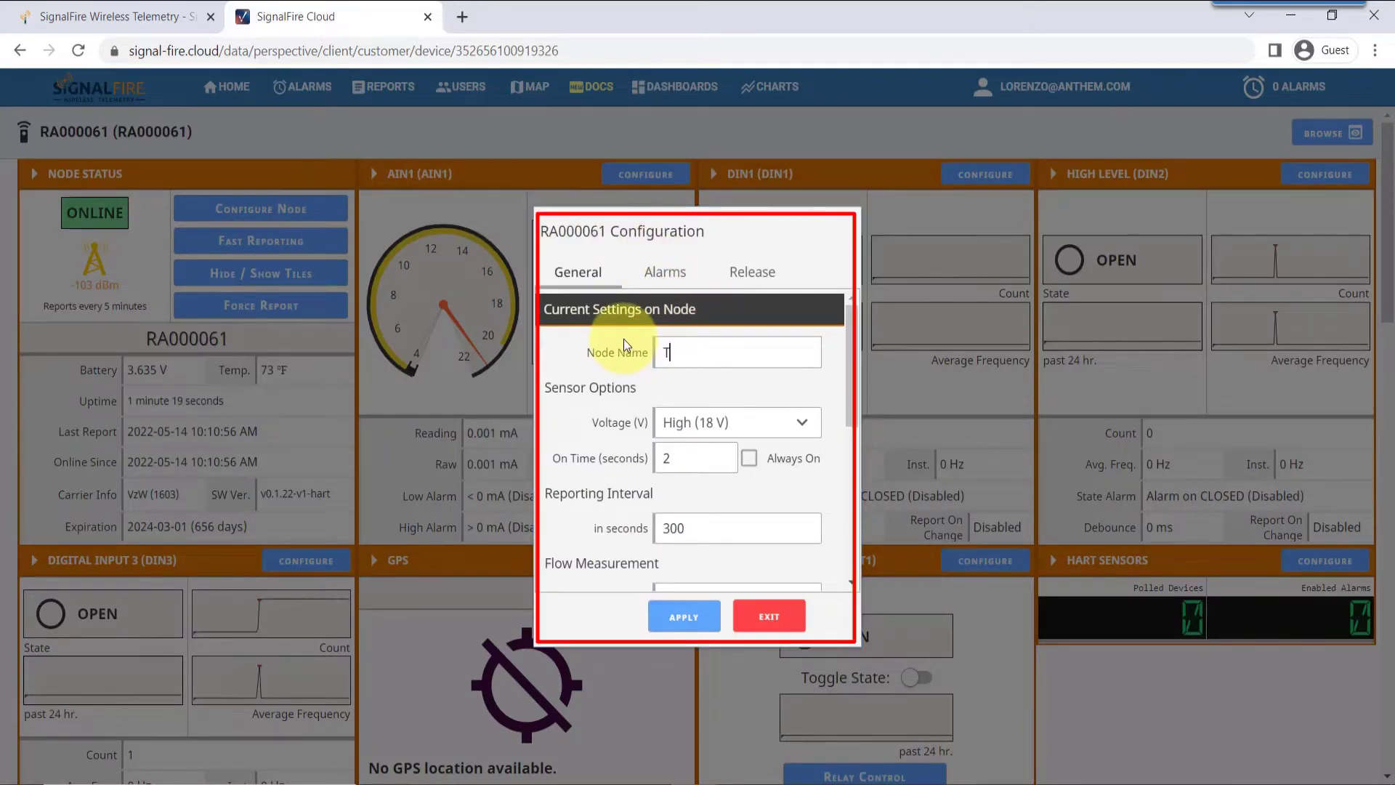
pyautogui.write('ank Level 1')
pyautogui.click(774, 421)
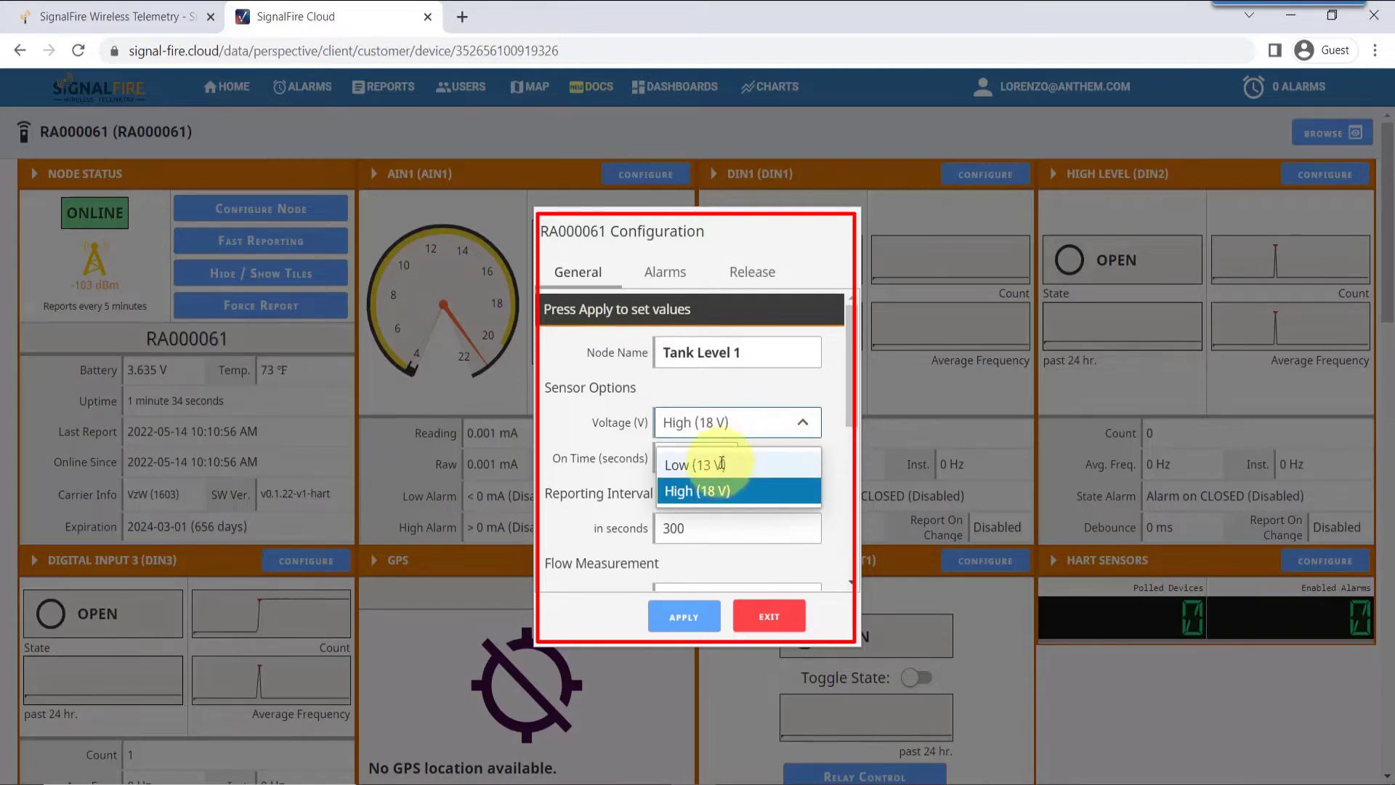
pyautogui.click(699, 491)
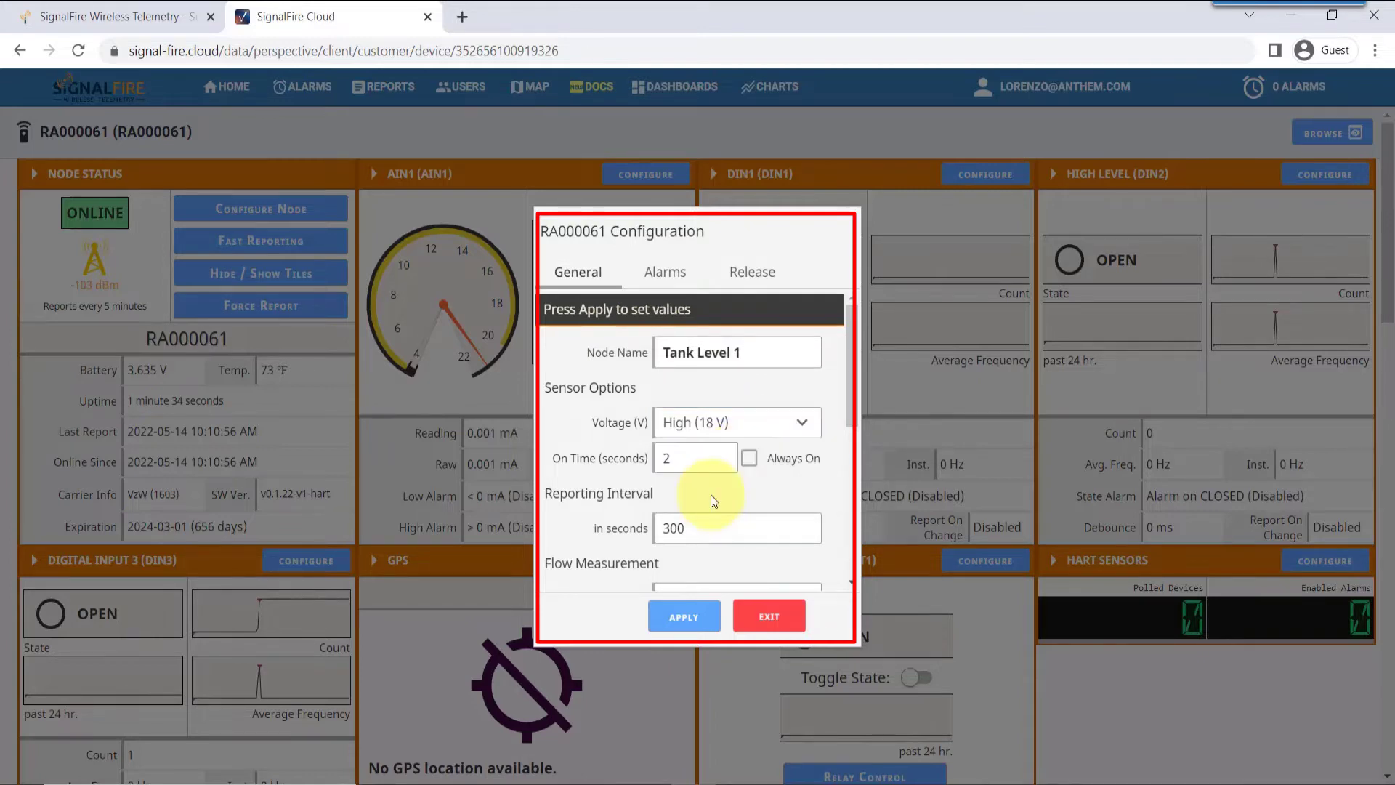
pyautogui.doubleClick(687, 452)
pyautogui.write('10')
pyautogui.click(696, 532)
pyautogui.write('120')
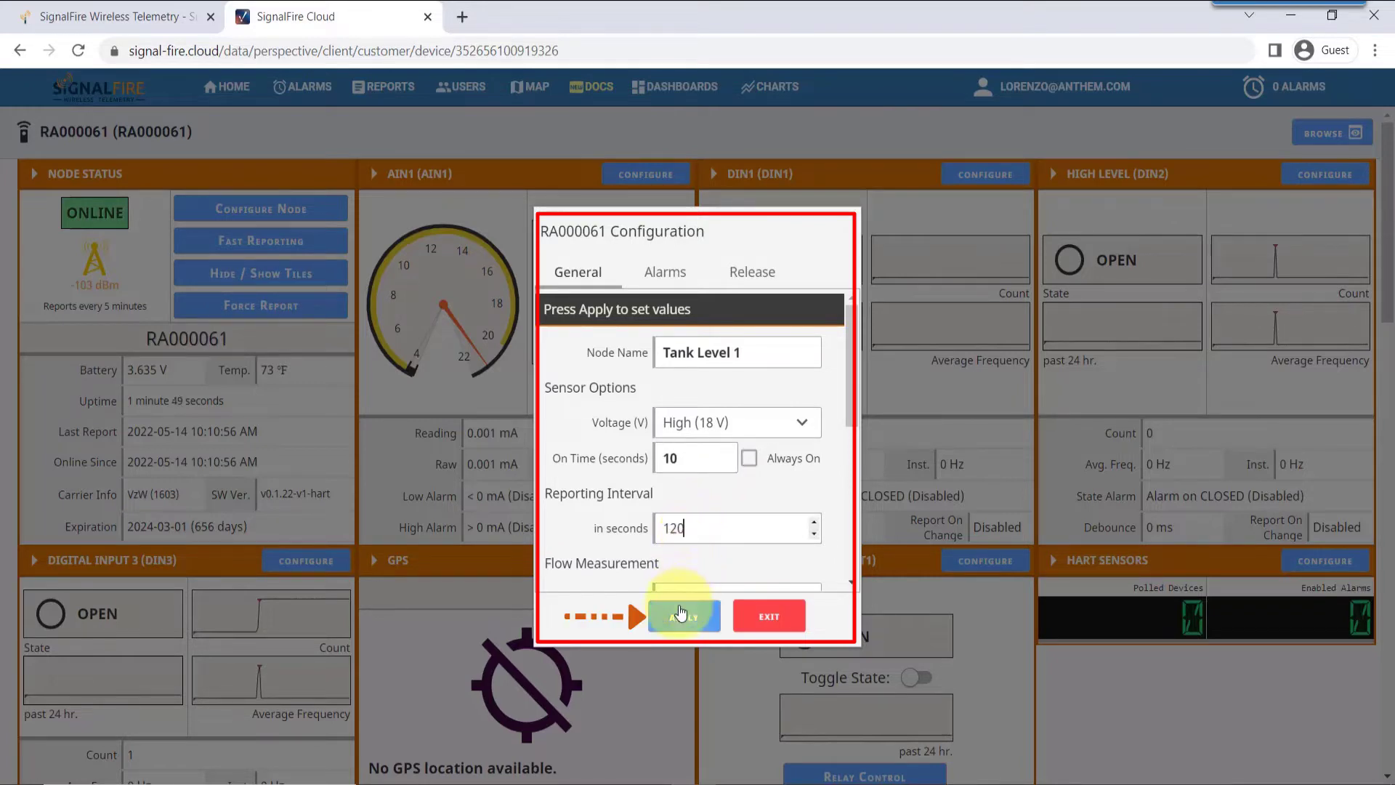
pyautogui.click(681, 614)
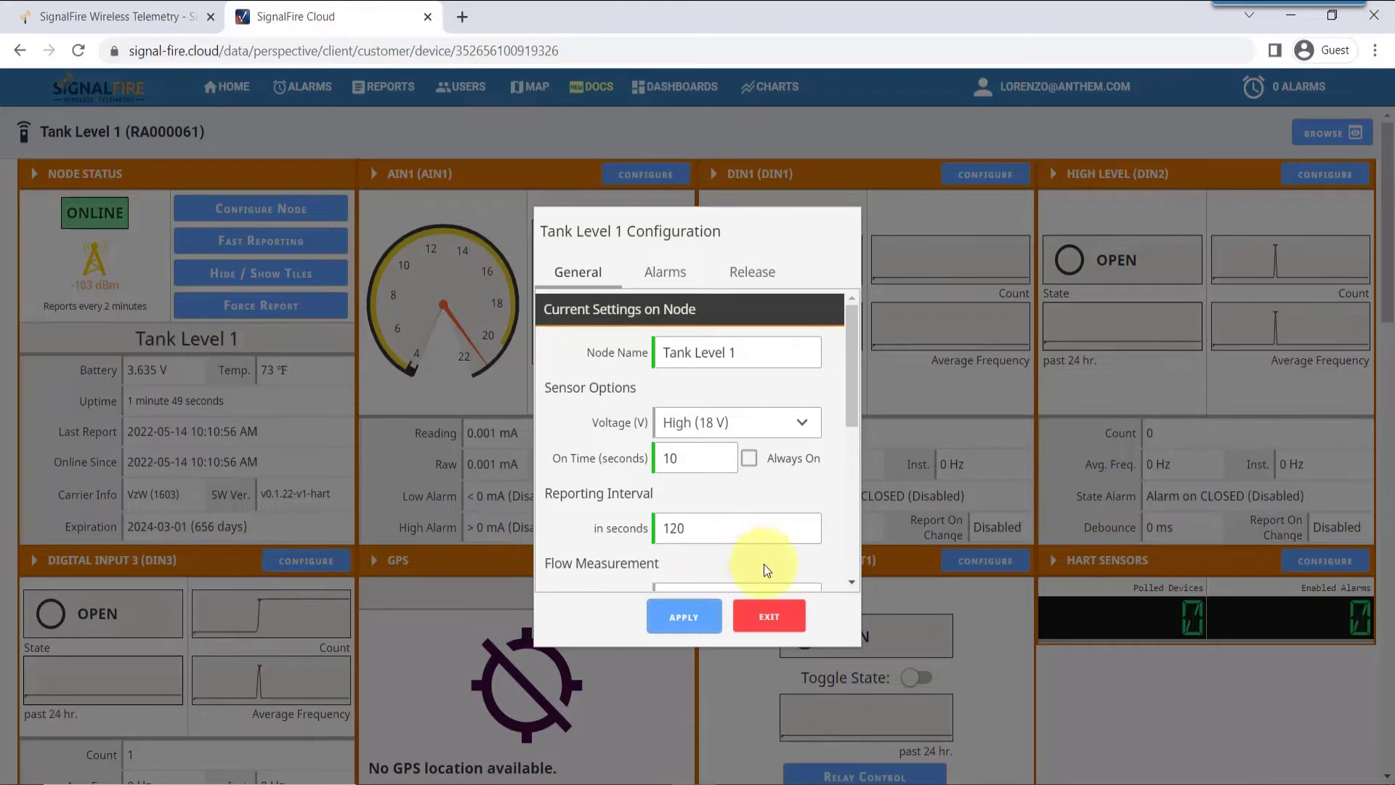
pyautogui.click(775, 618)
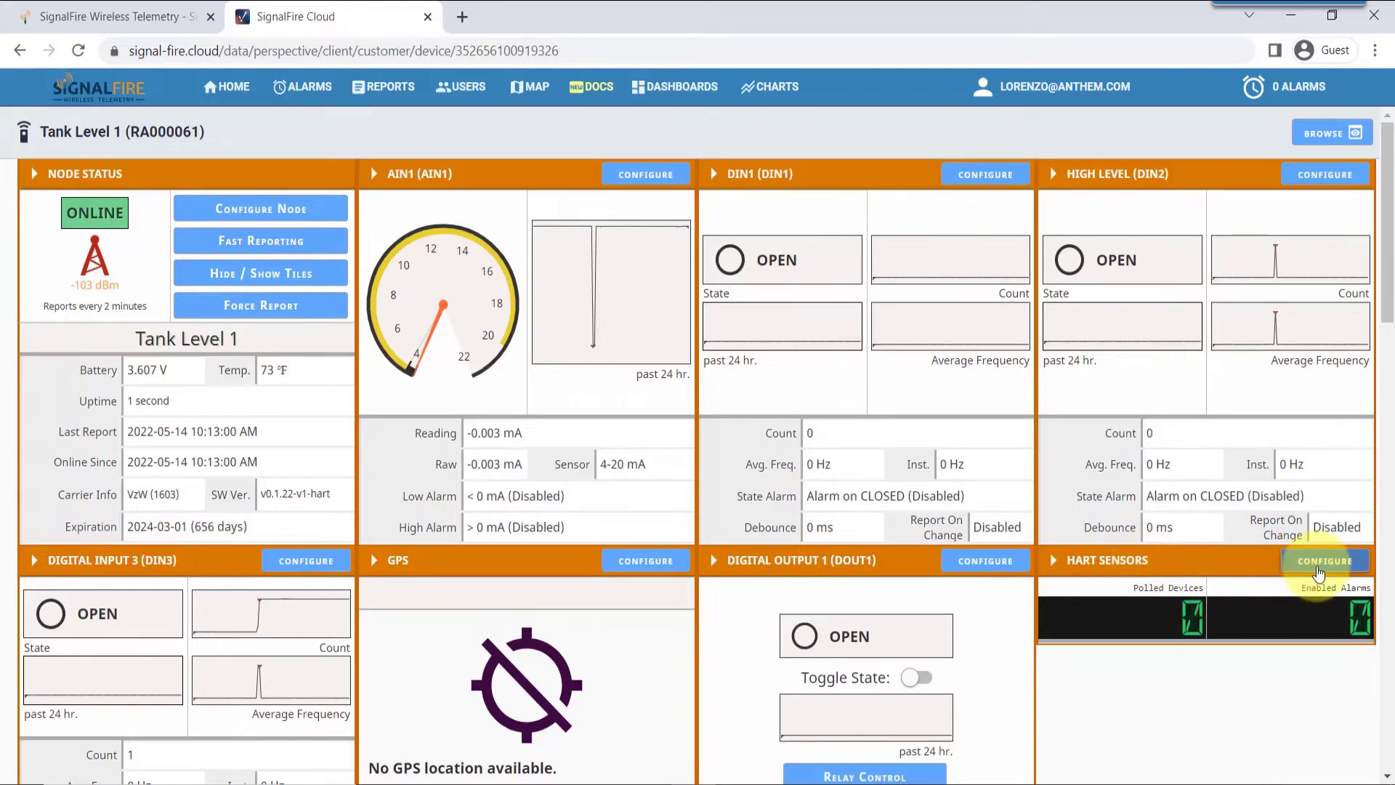
# Enable HART ID 1 in the HART Sensors settings and apply it
pyautogui.click(1321, 572)
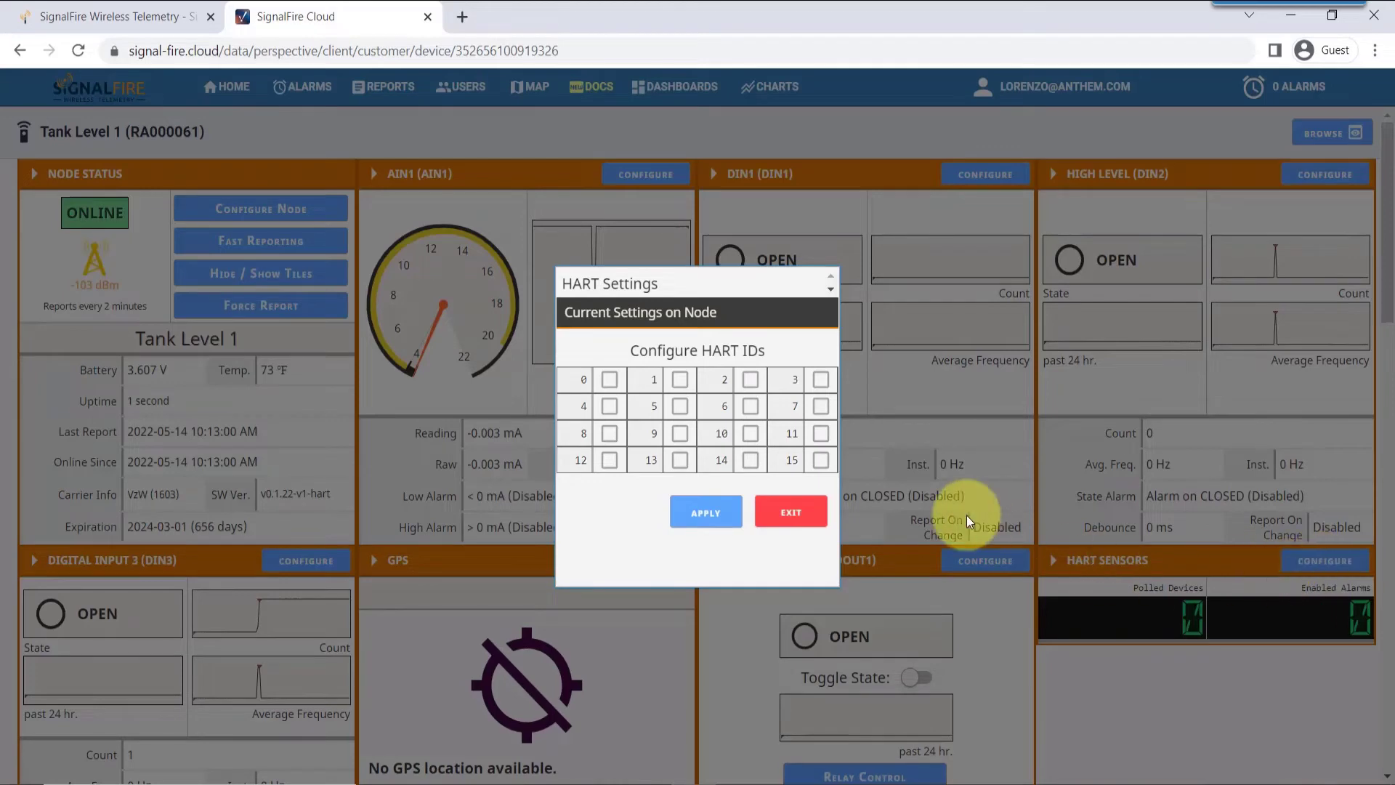
pyautogui.click(680, 380)
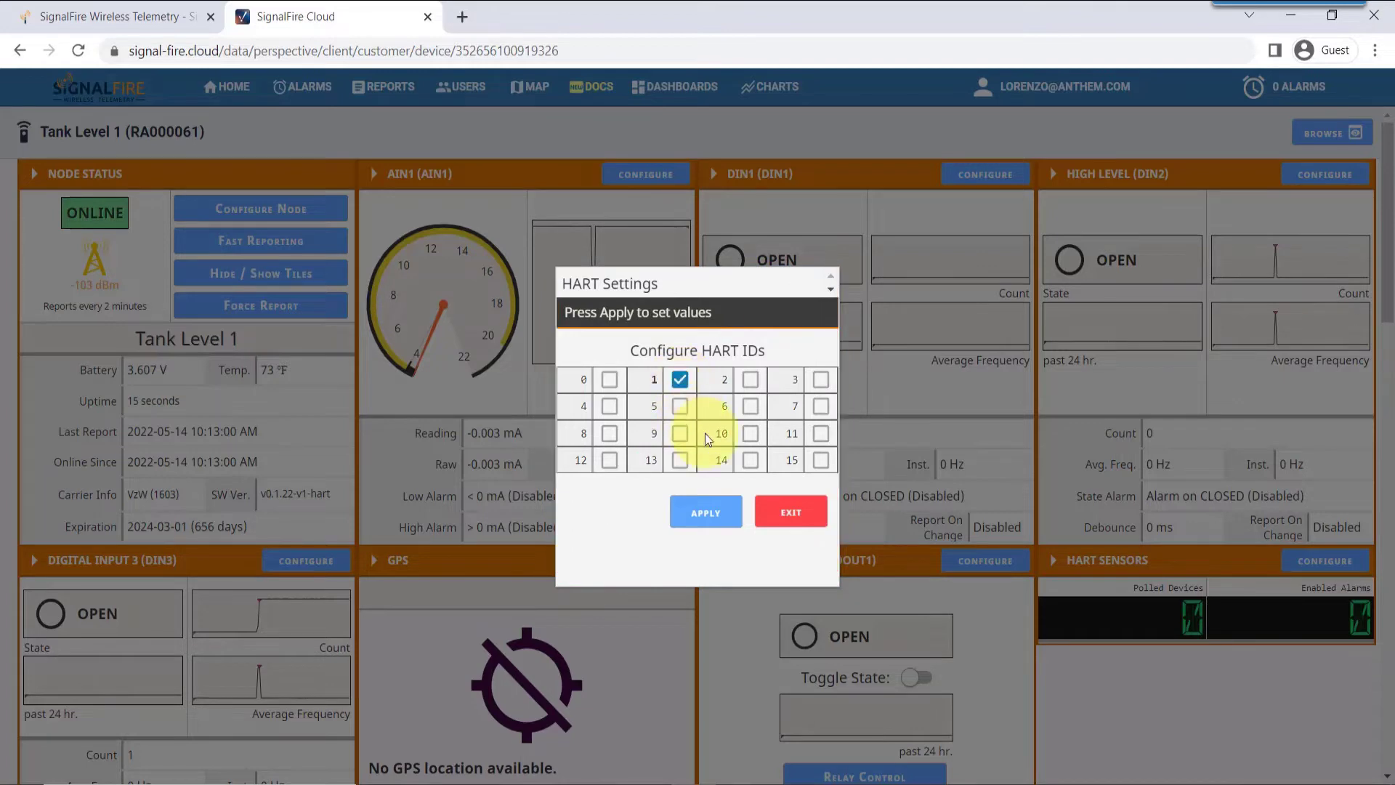
pyautogui.click(721, 514)
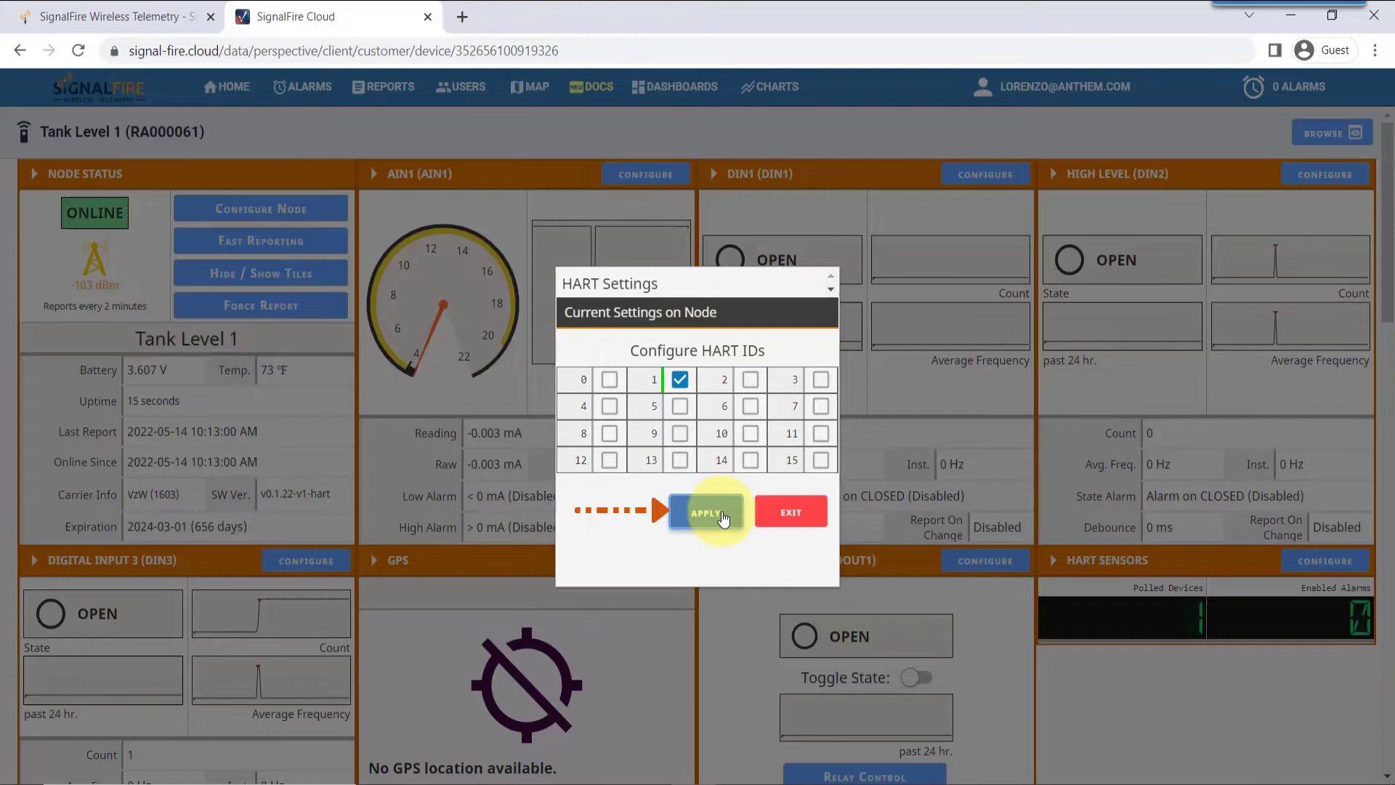
pyautogui.click(791, 511)
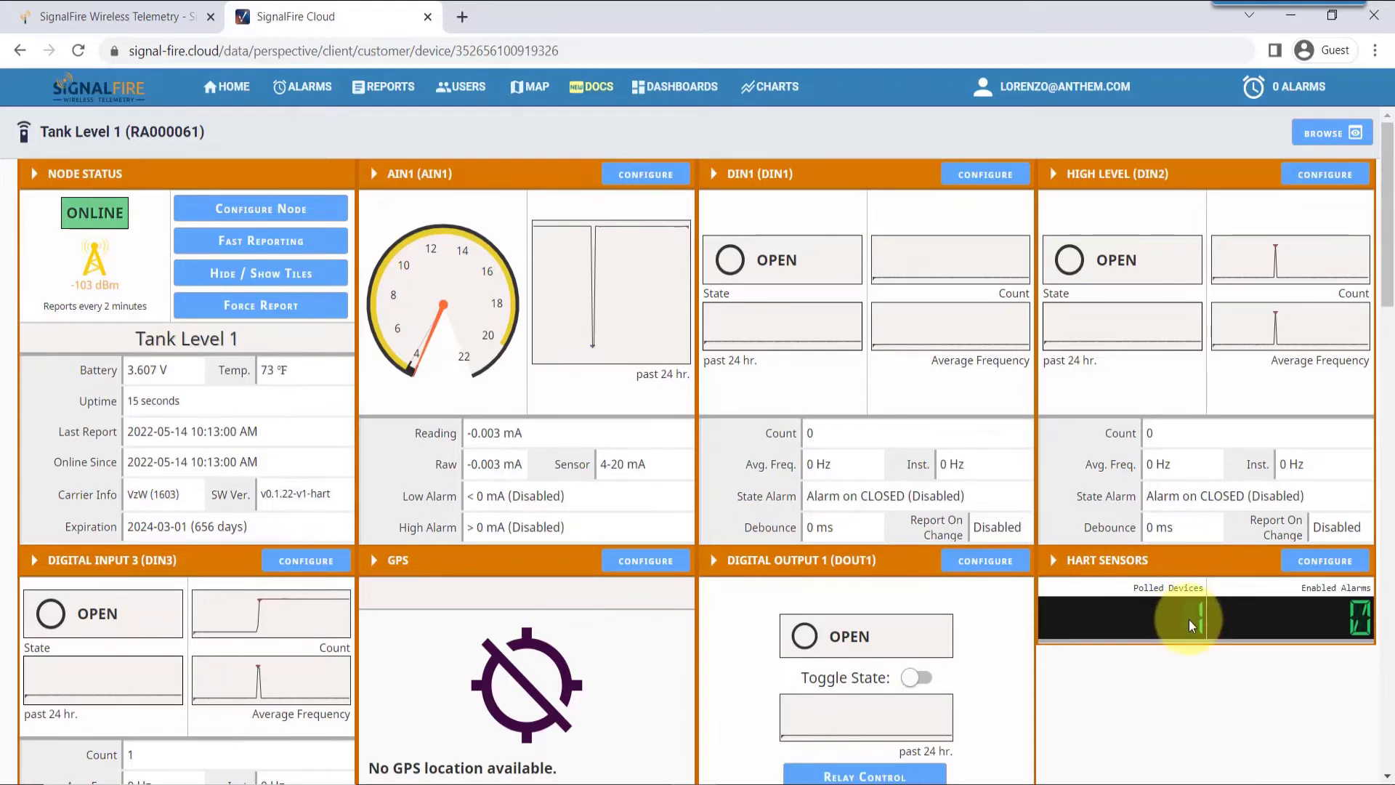
# Force an immediate report from Tank Level 1 and confirm the request
pyautogui.scroll(-1, 1174, 629)
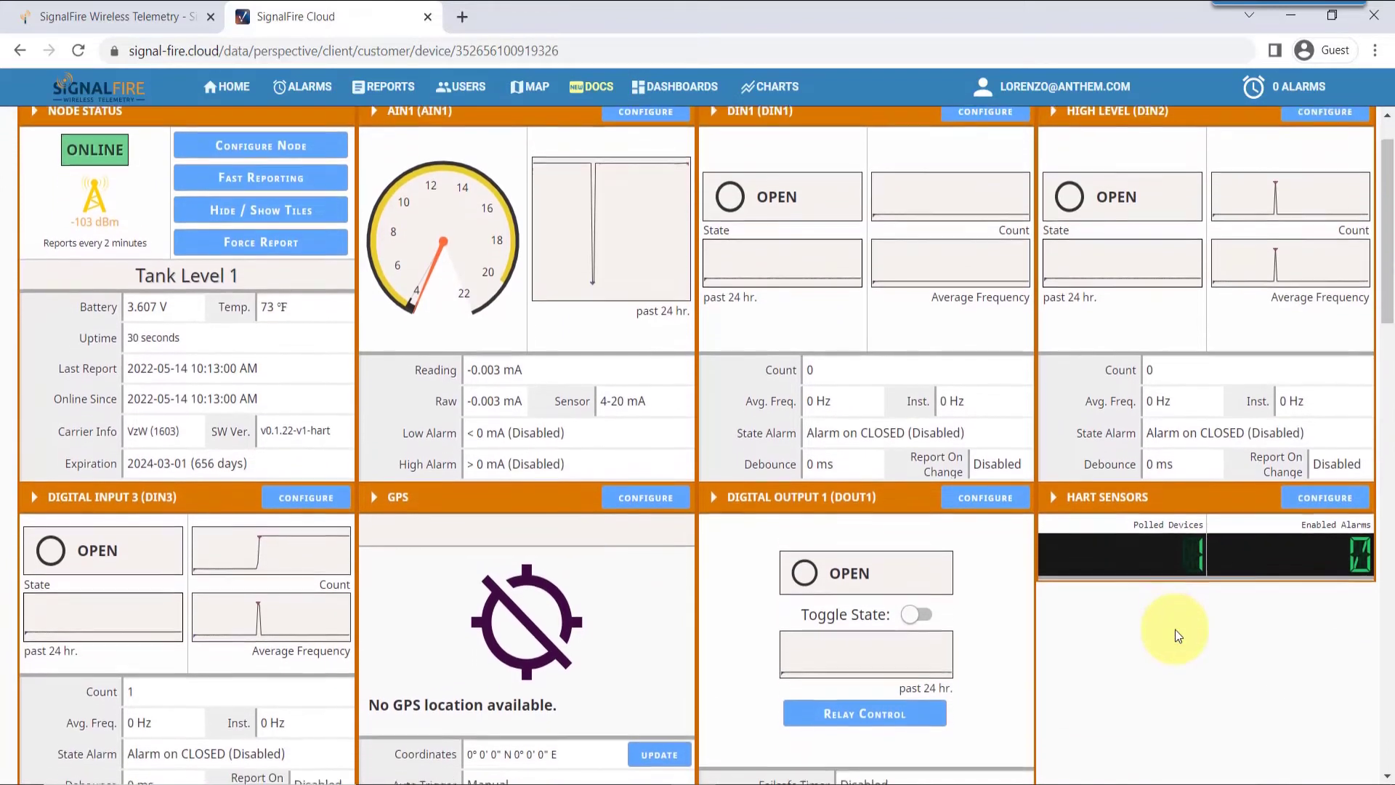
pyautogui.scroll(-4, 1175, 629)
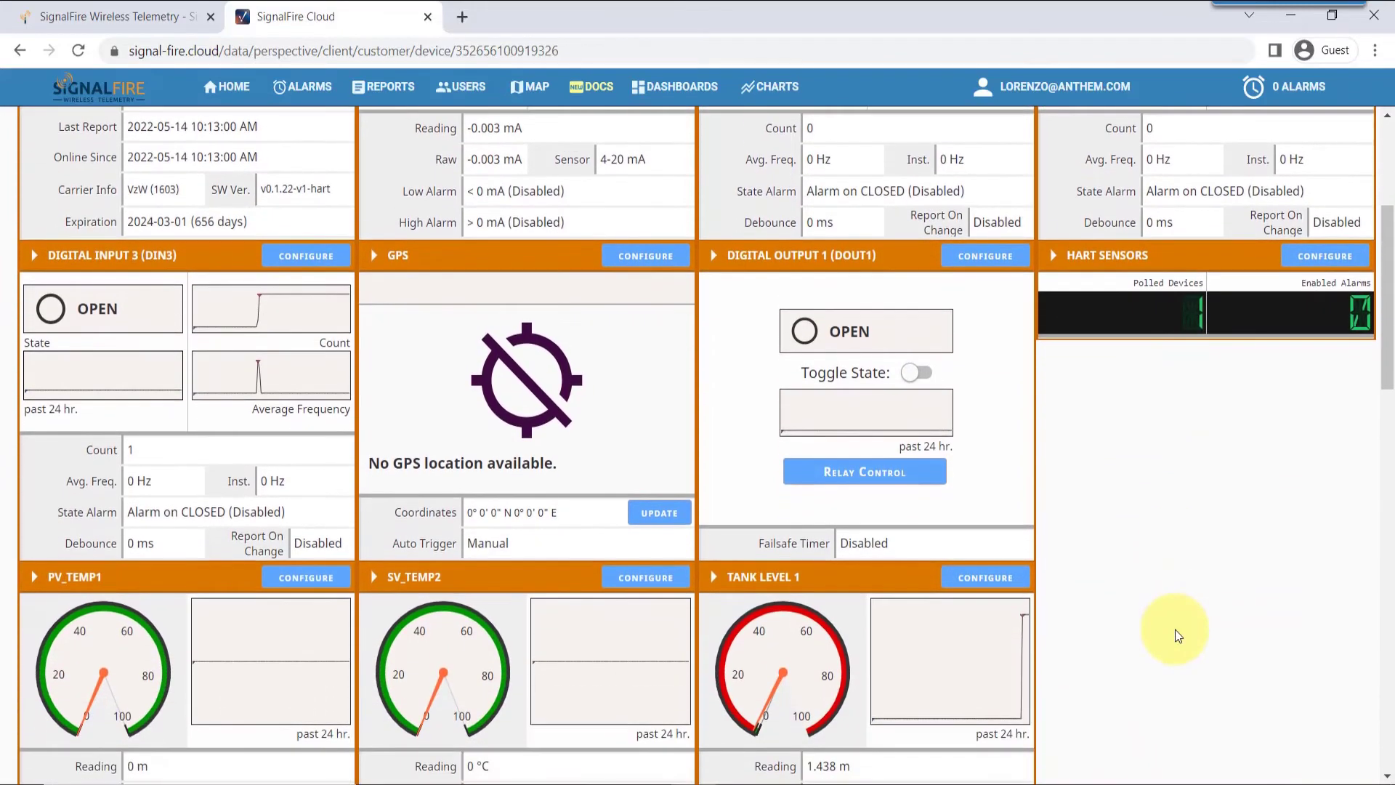
pyautogui.scroll(-4, 1175, 629)
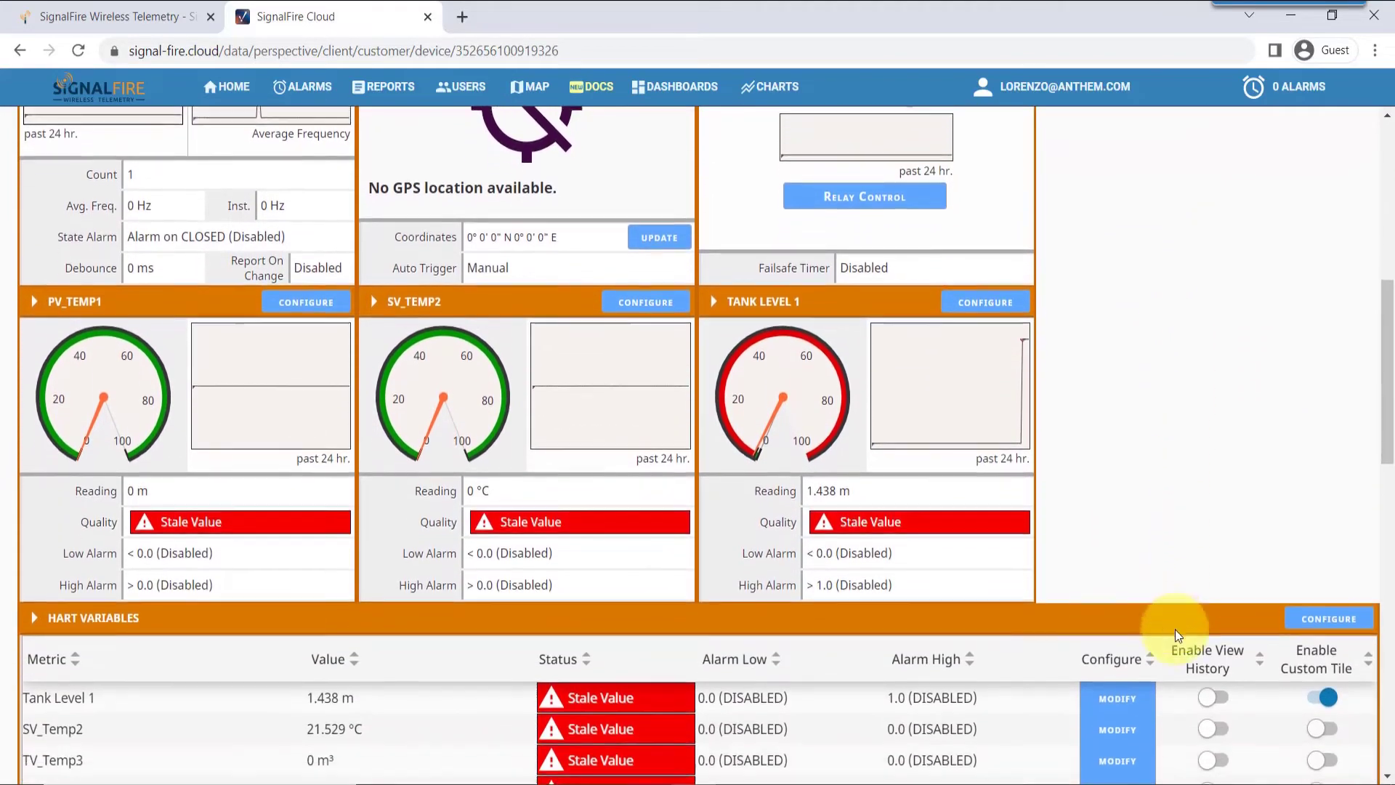
pyautogui.scroll(-2, 1175, 629)
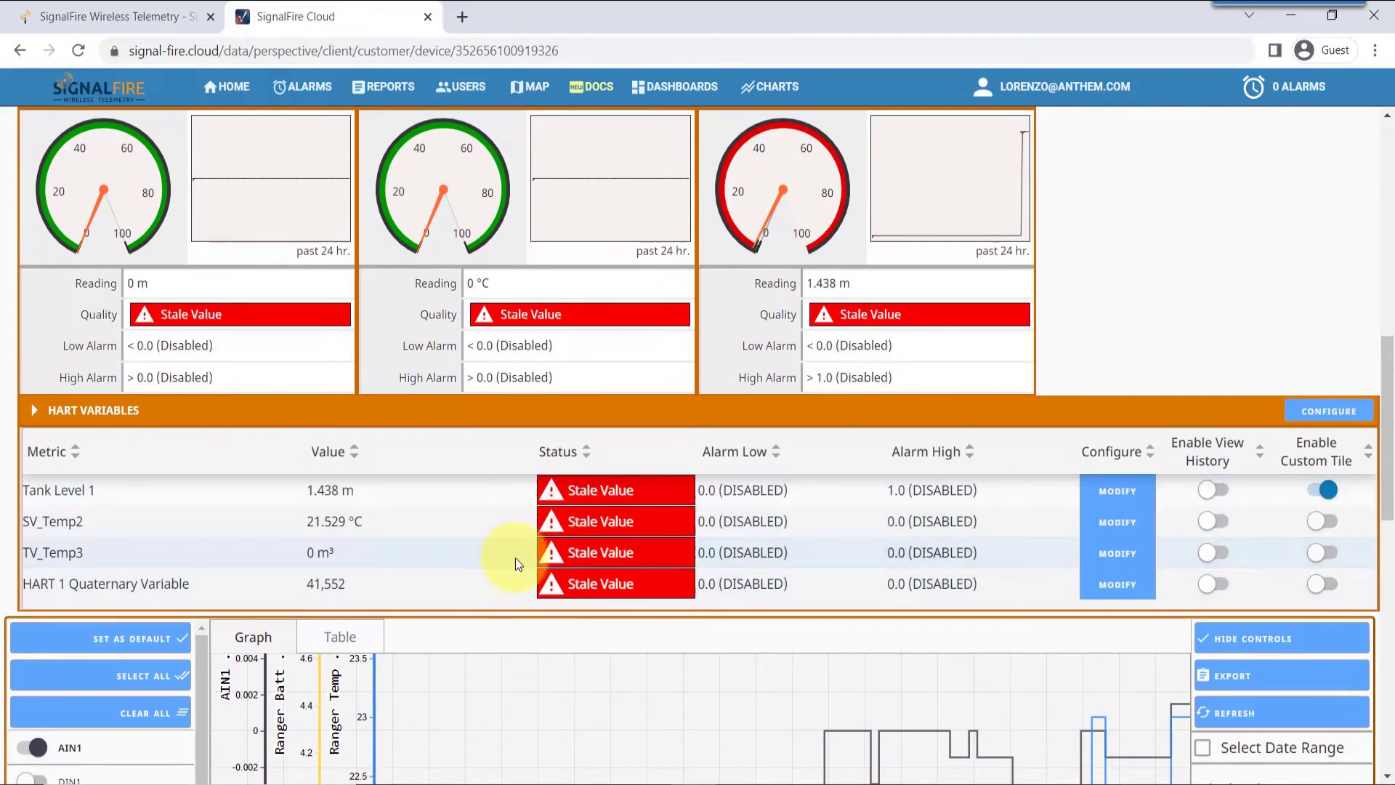
pyautogui.scroll(5, 500, 497)
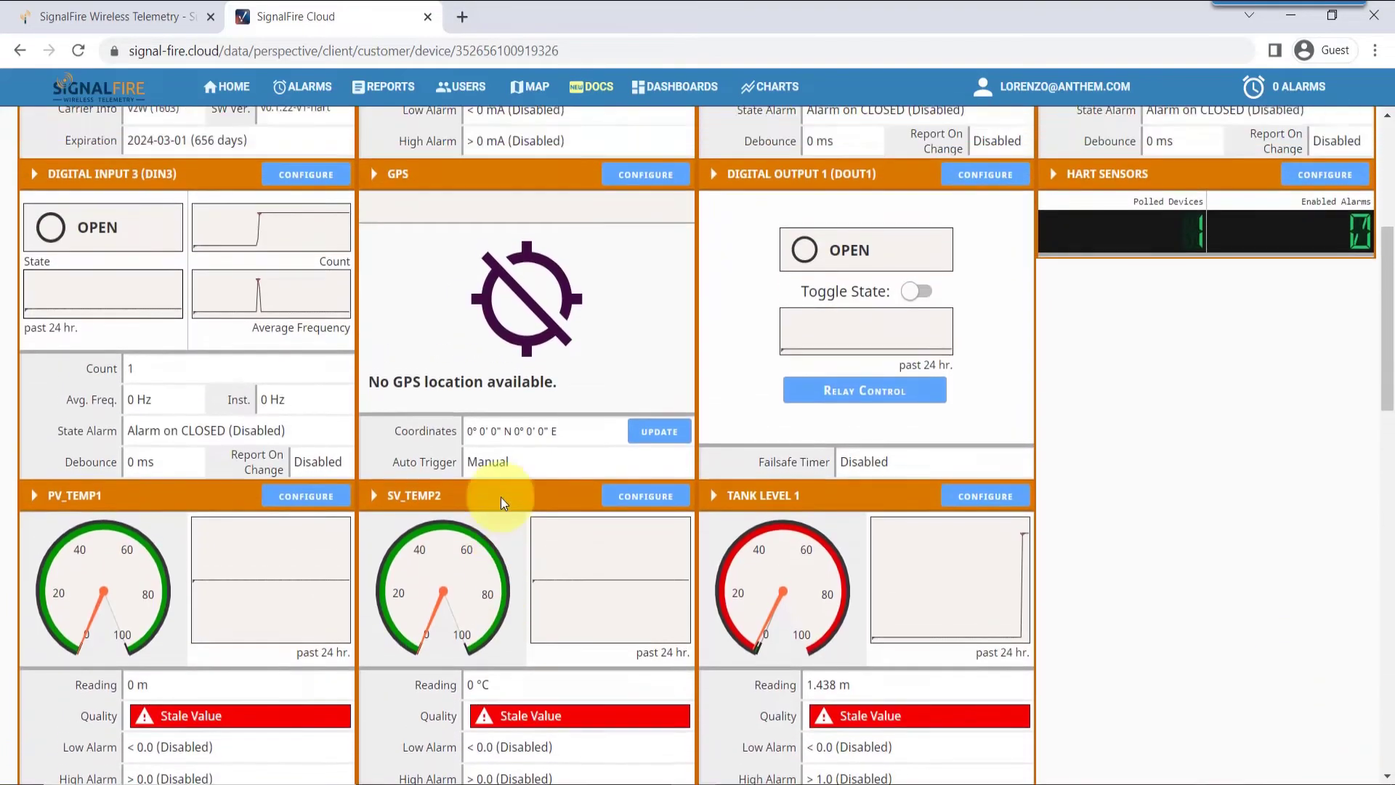
pyautogui.scroll(5, 499, 497)
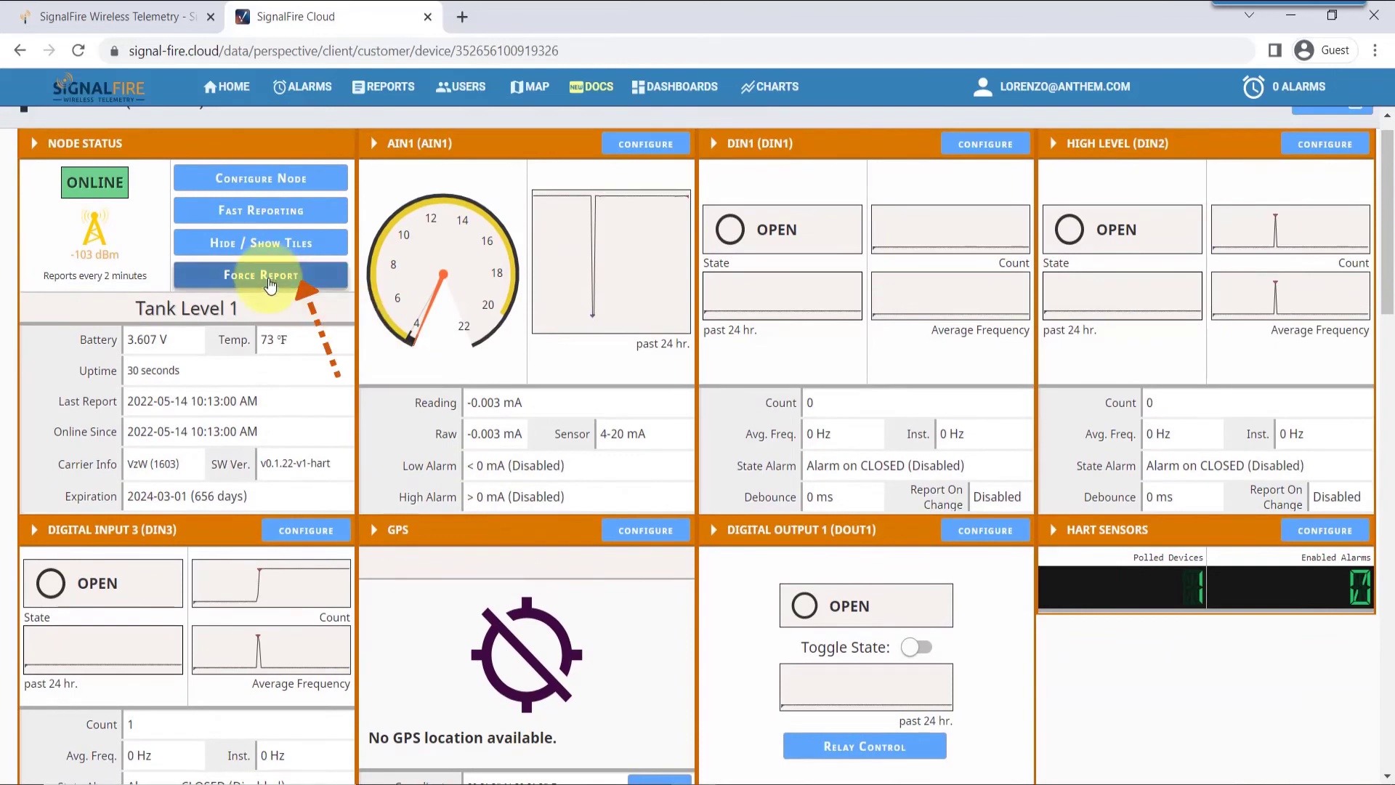
pyautogui.click(270, 284)
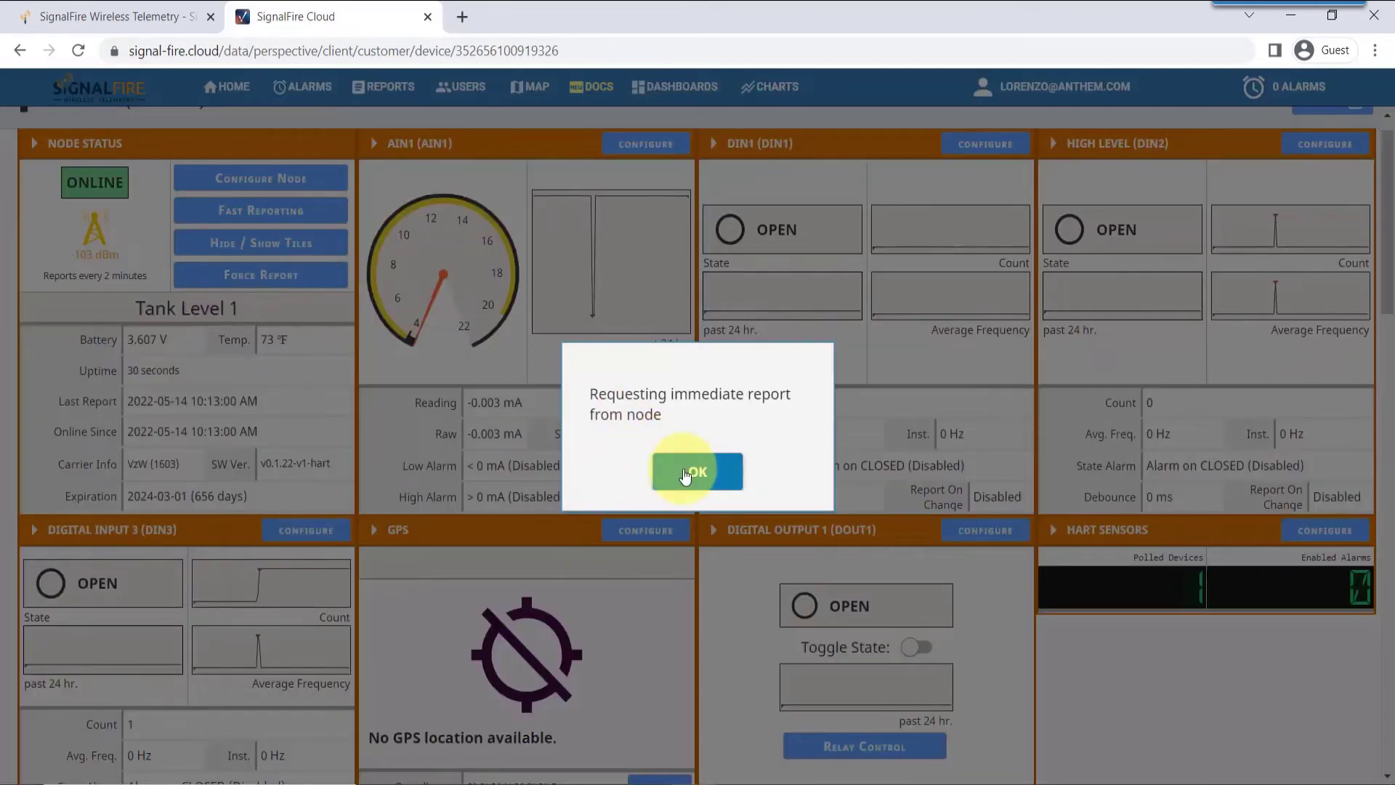
pyautogui.click(688, 476)
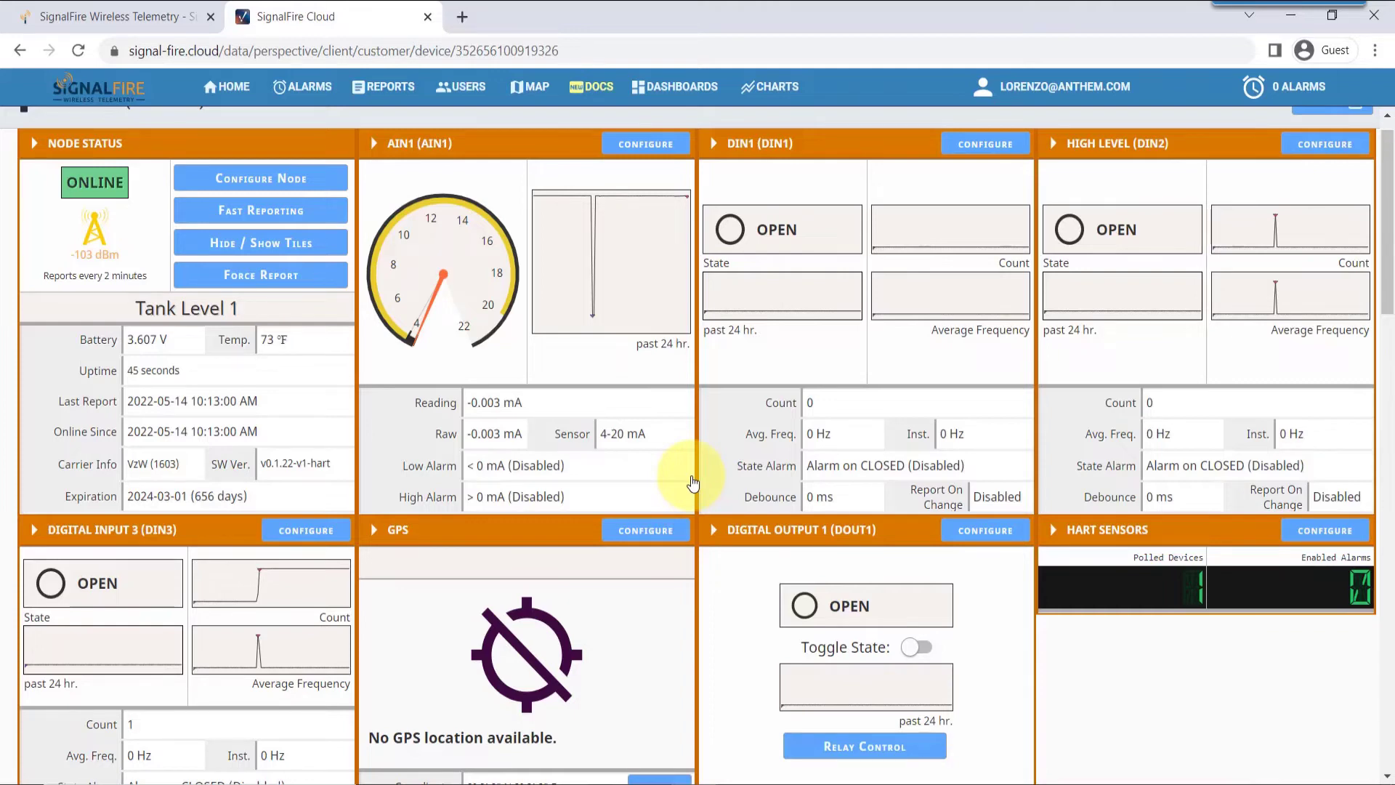
# Switch on Enable Custom Tile for the SV_Temp2 row in the HART Variables table
pyautogui.scroll(-4, 693, 482)
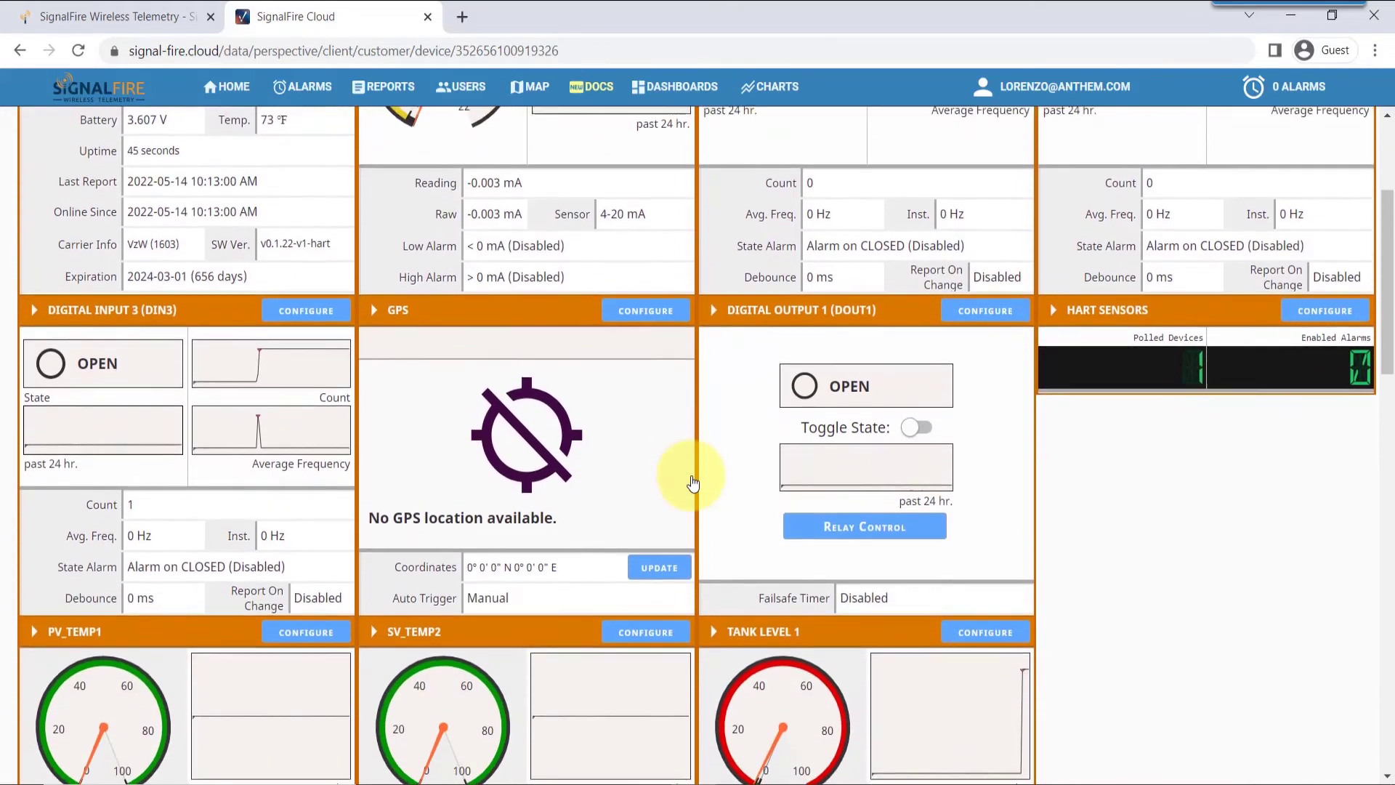
pyautogui.scroll(-6, 693, 482)
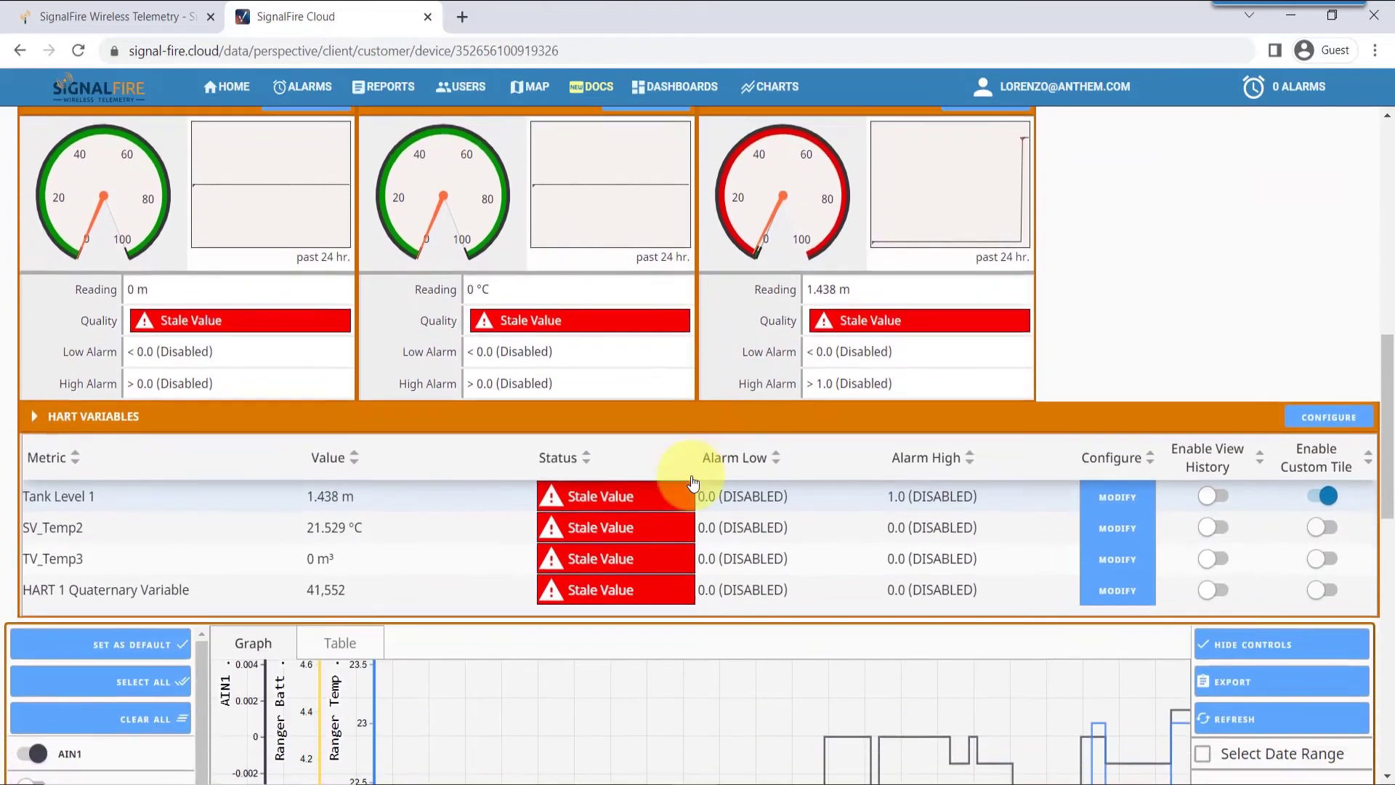
pyautogui.scroll(-1, 692, 483)
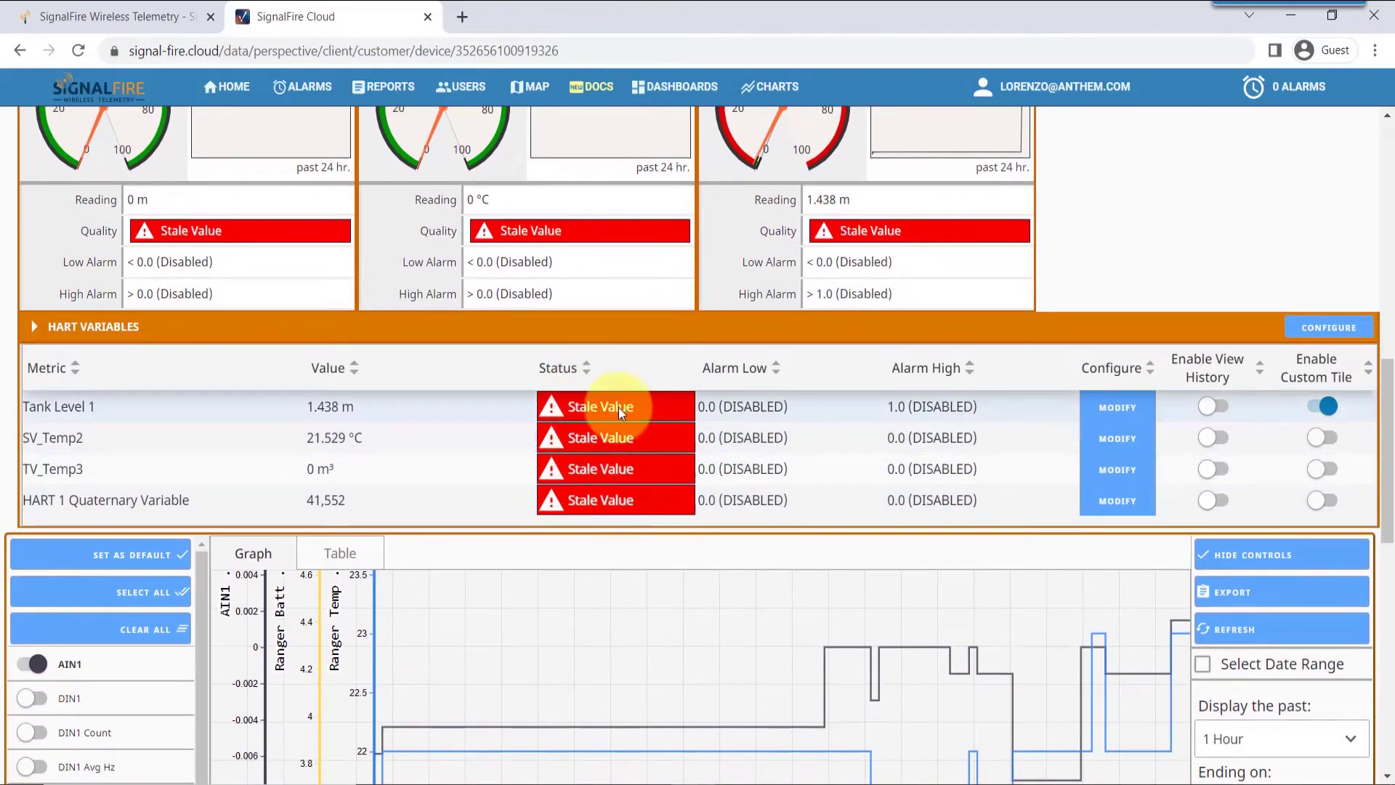
pyautogui.moveTo(585, 439)
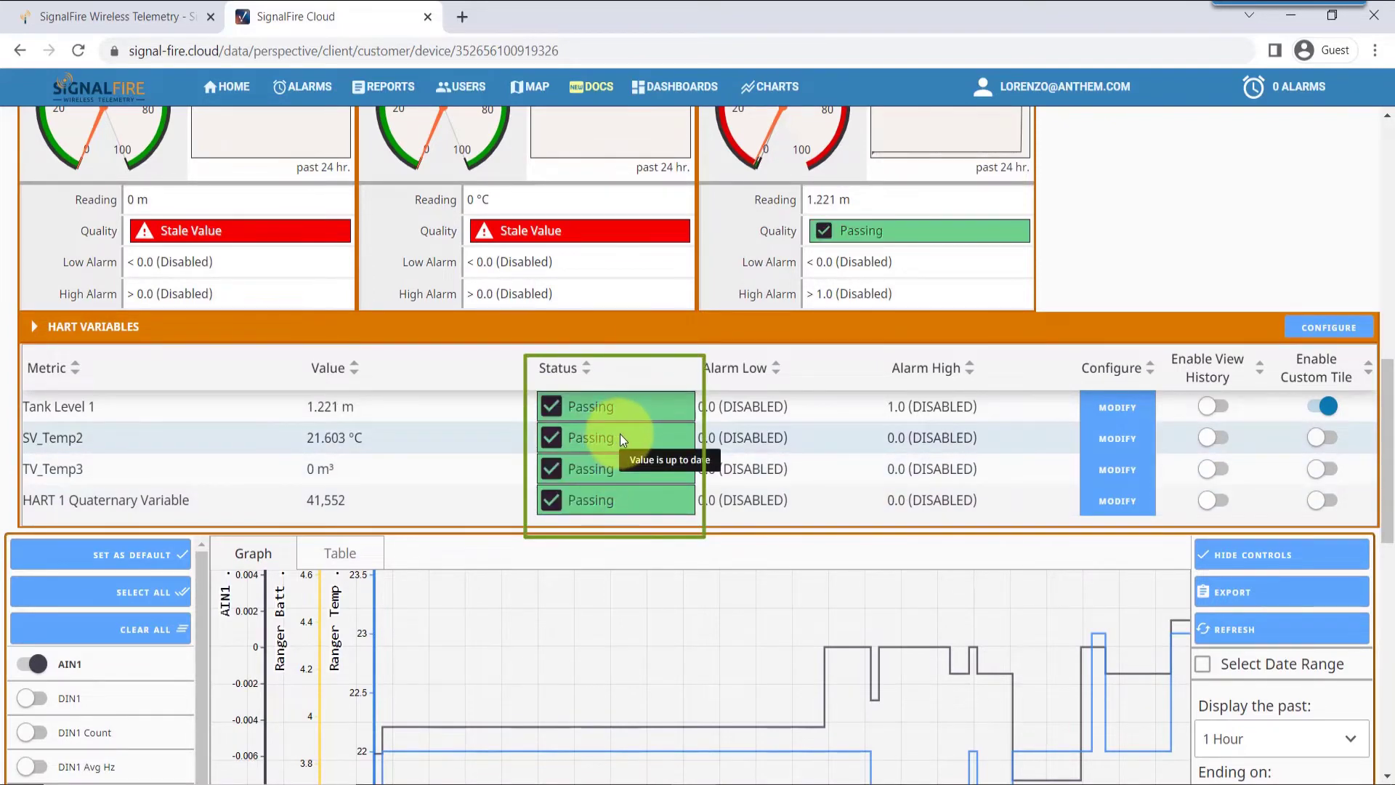
pyautogui.click(1330, 446)
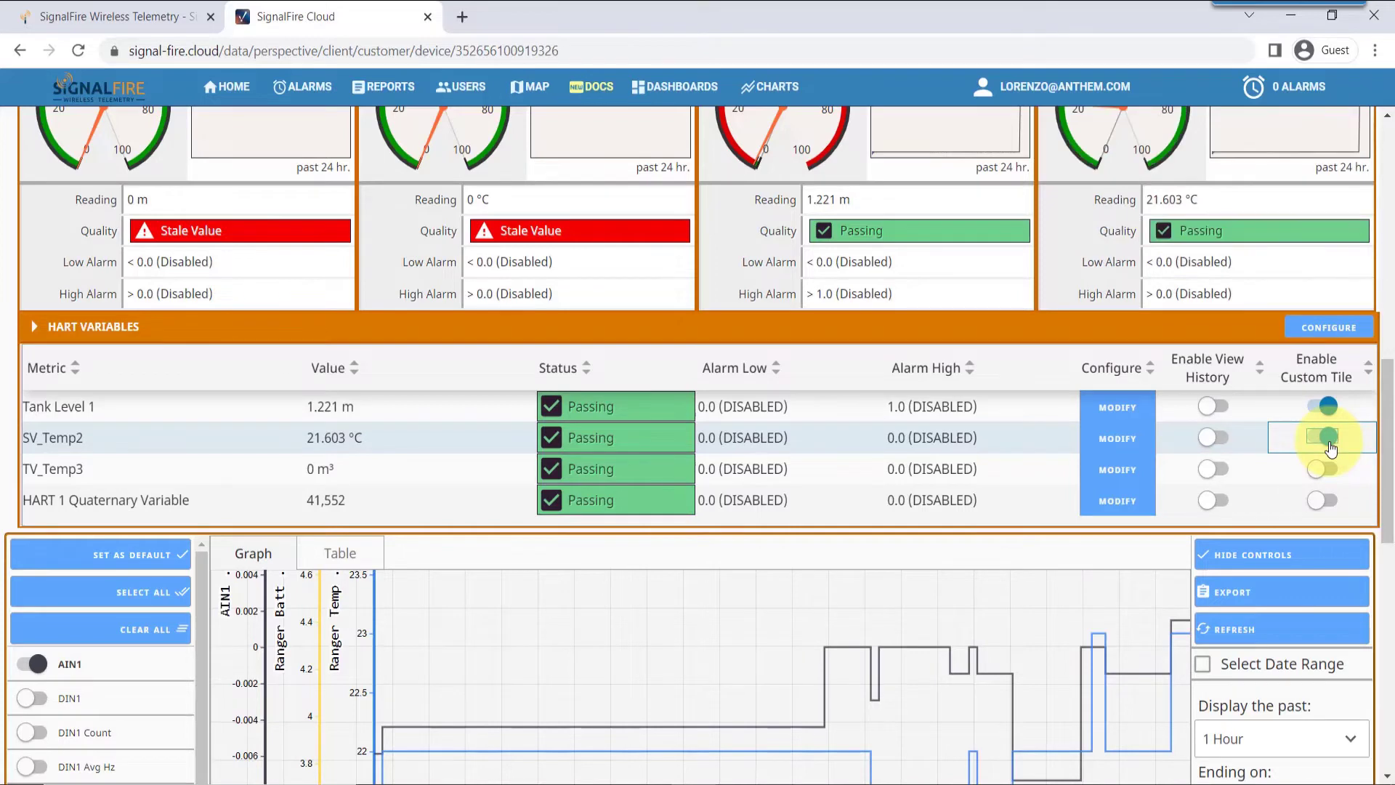
# Rename the Tank Level 1 variable's name and short name to Silo 1 and apply
pyautogui.click(1125, 411)
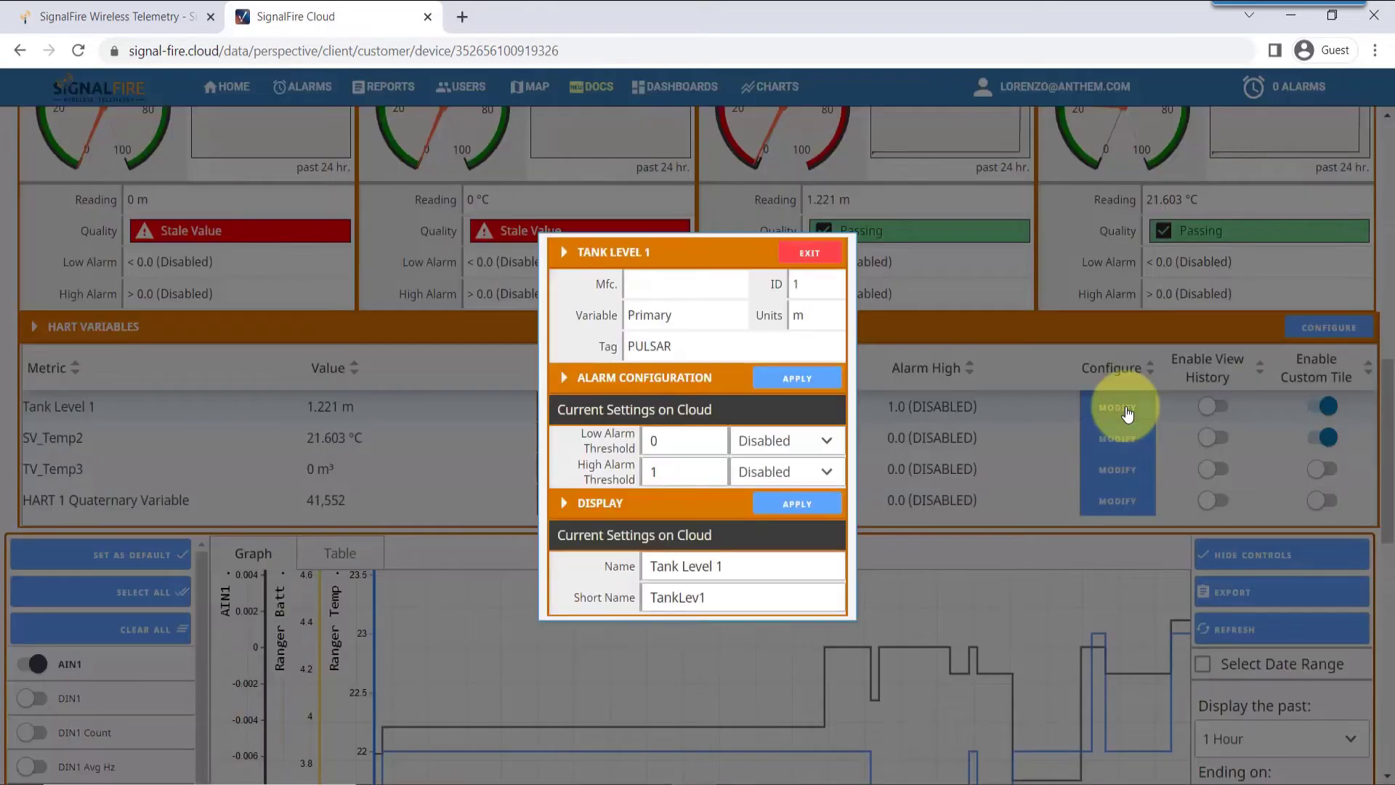
pyautogui.click(730, 566)
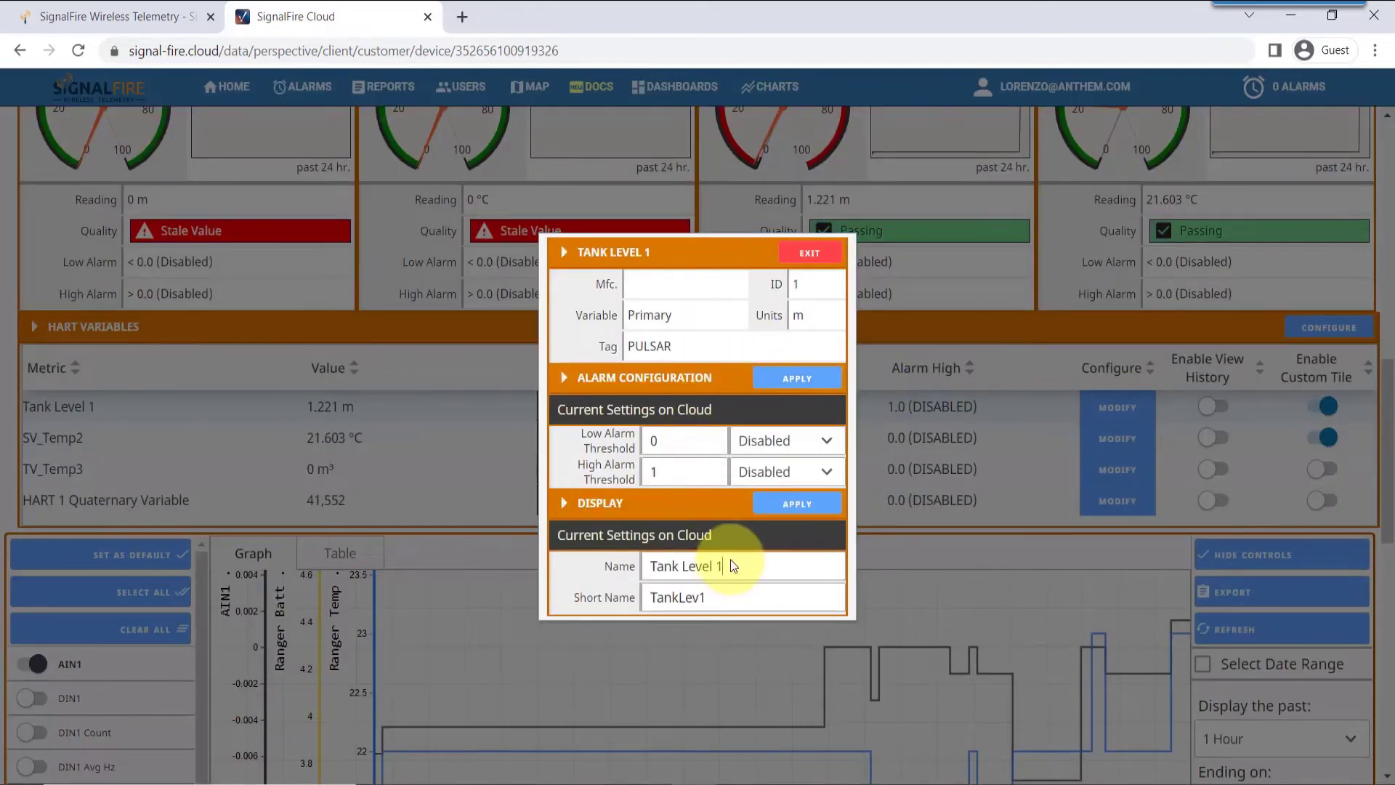
pyautogui.moveTo(730, 566); pyautogui.dragTo(621, 564)
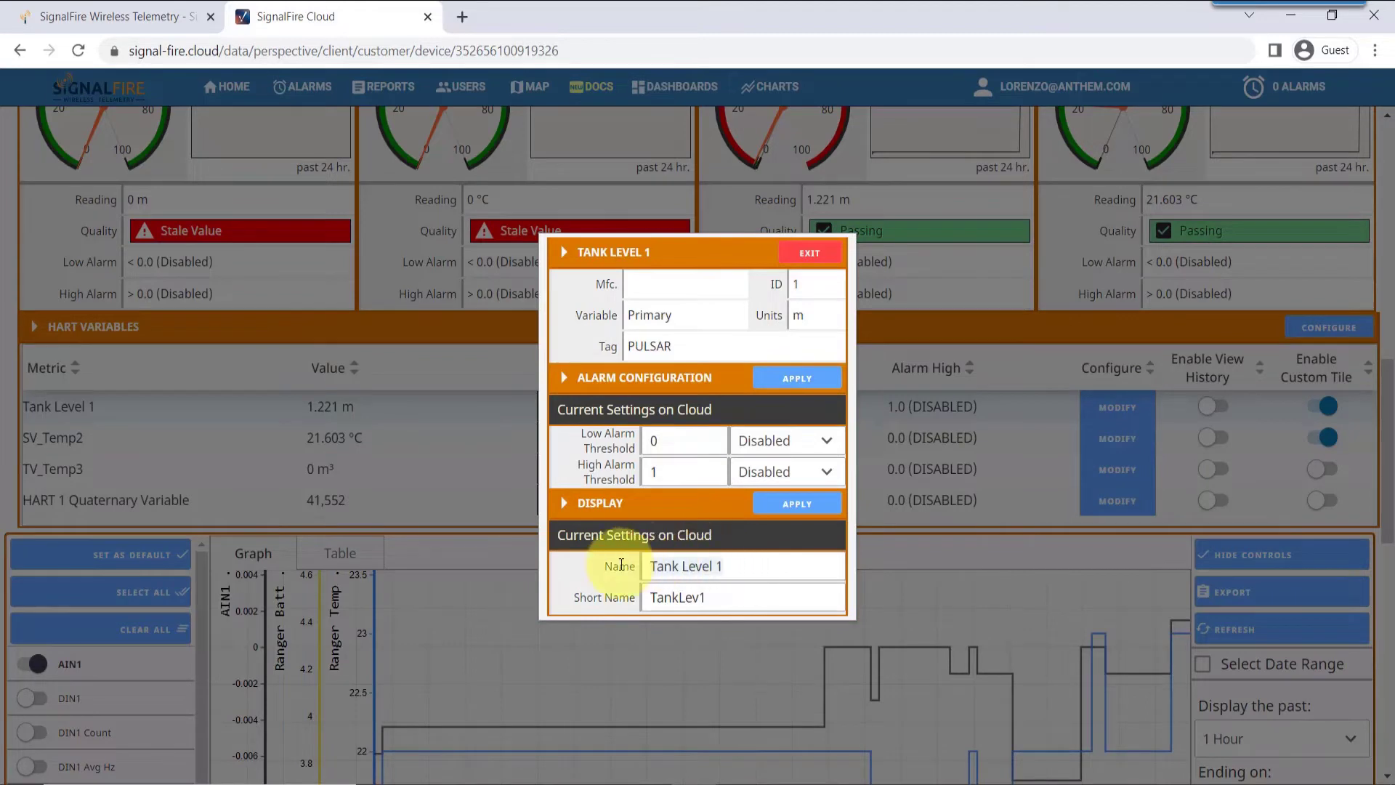
pyautogui.write('Silo 1')
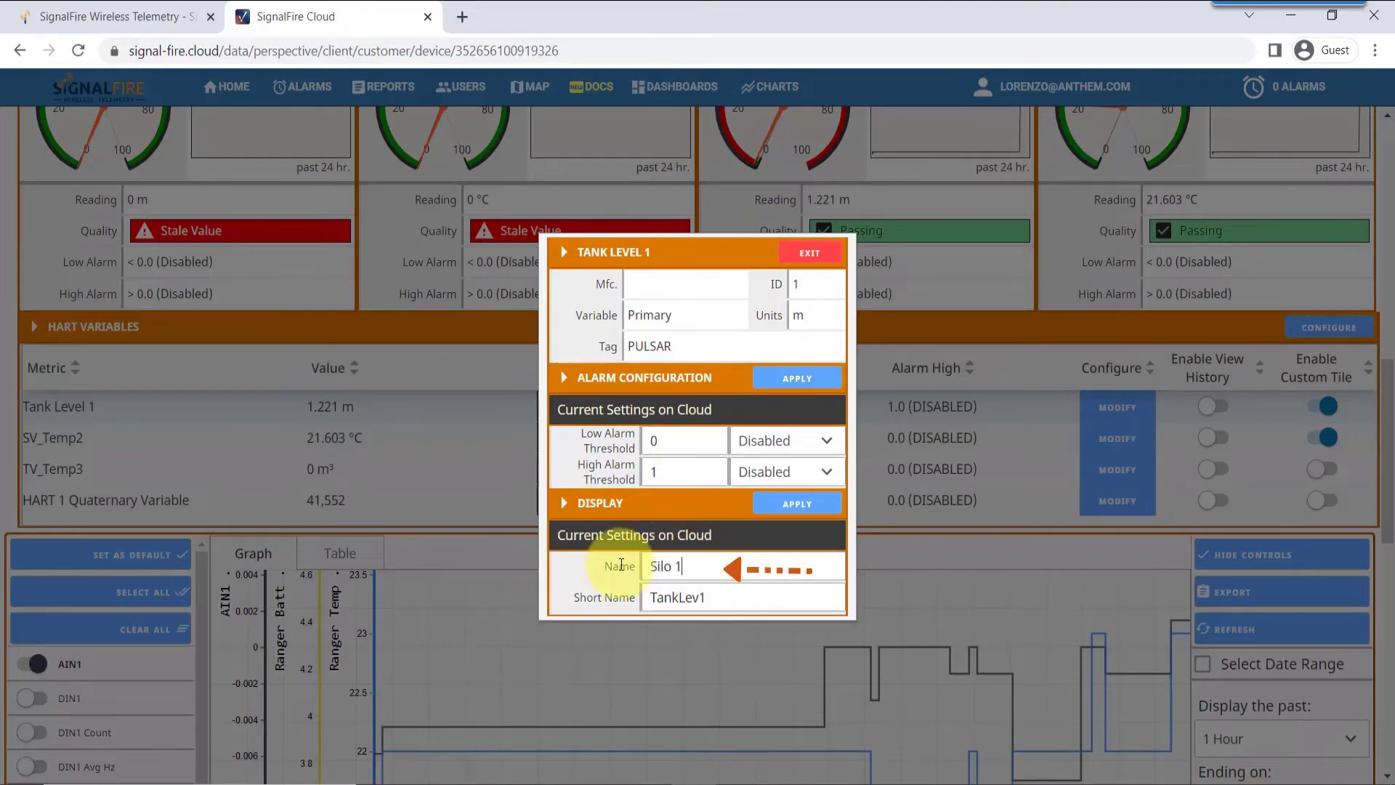
pyautogui.press('Tab')
pyautogui.write('Silo 1')
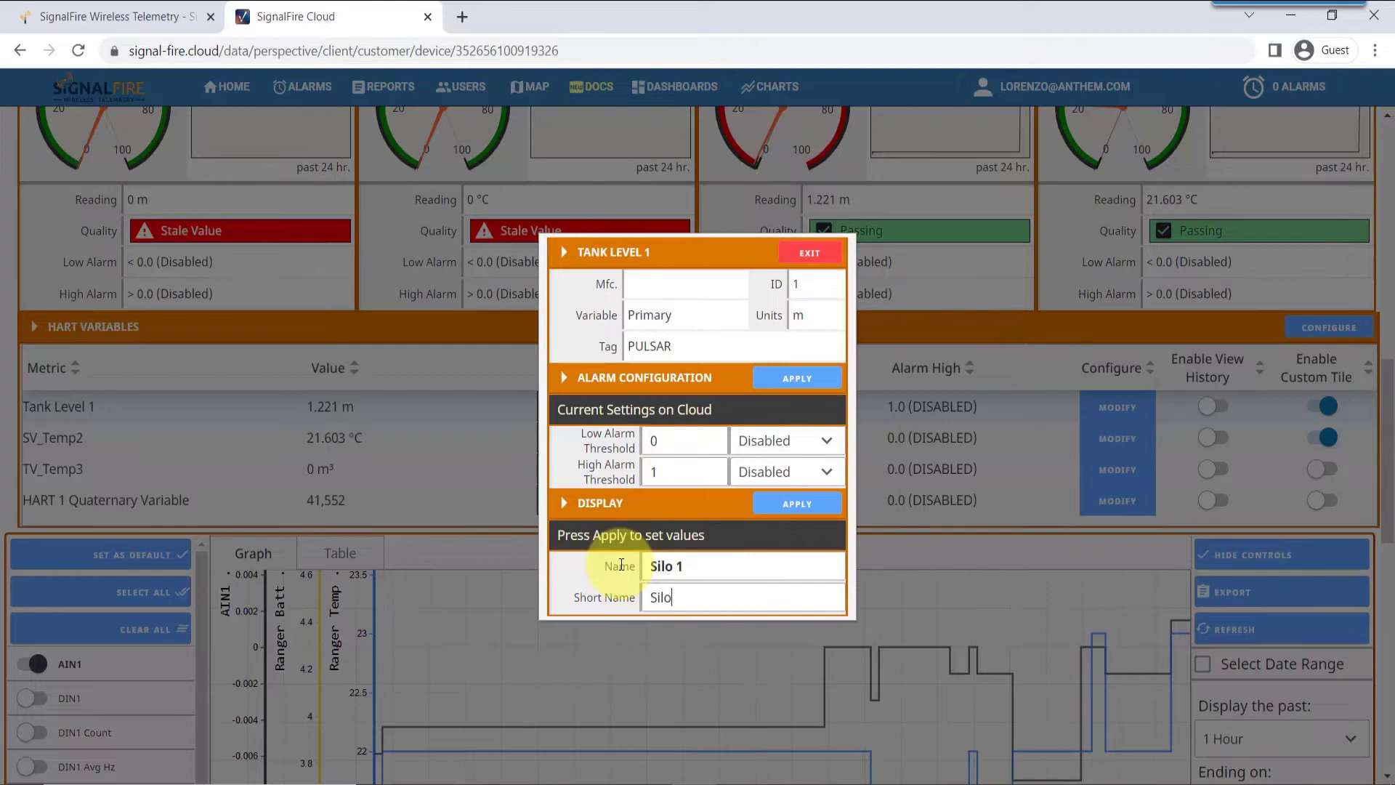
pyautogui.click(757, 506)
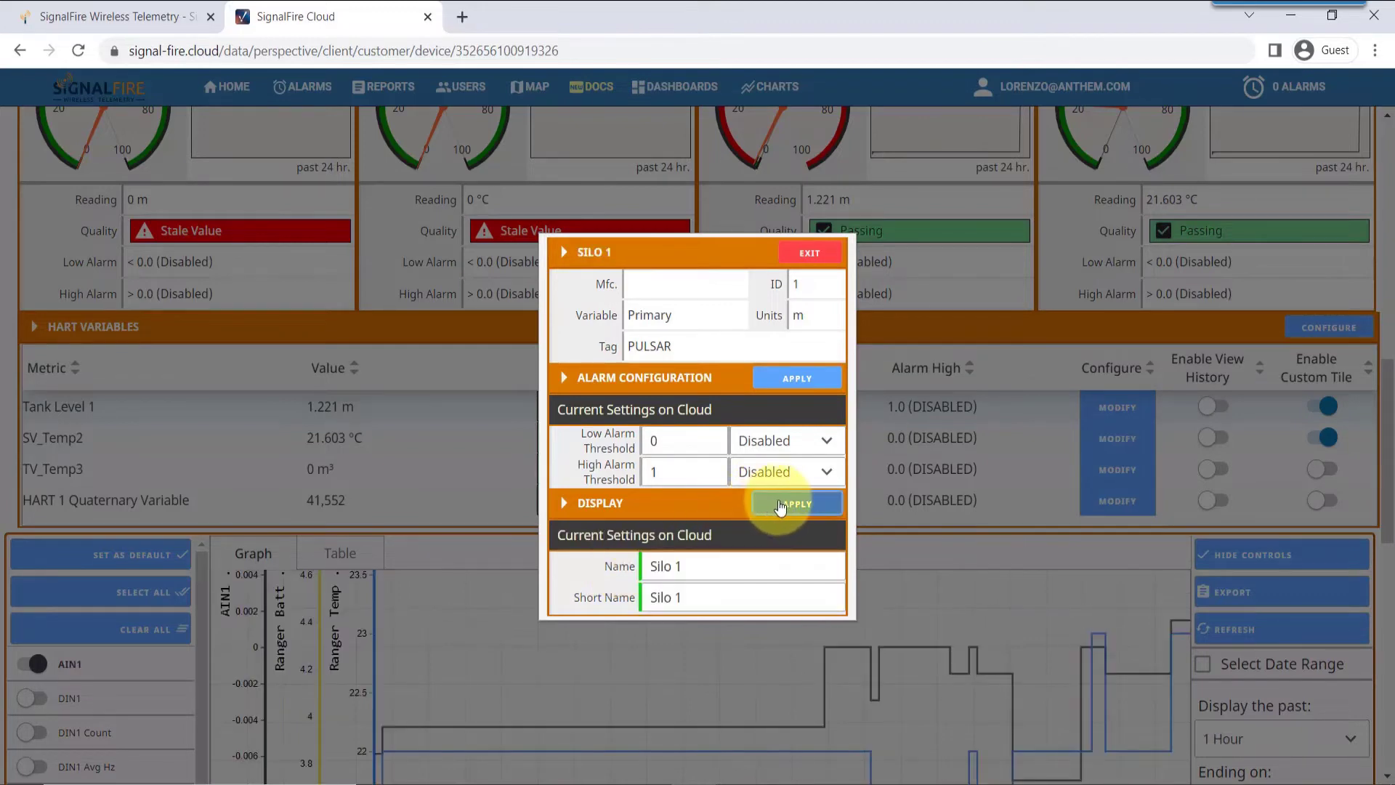
# Enable the Silo 1 high alarm at 1.0 and apply the alarm settings
pyautogui.click(687, 477)
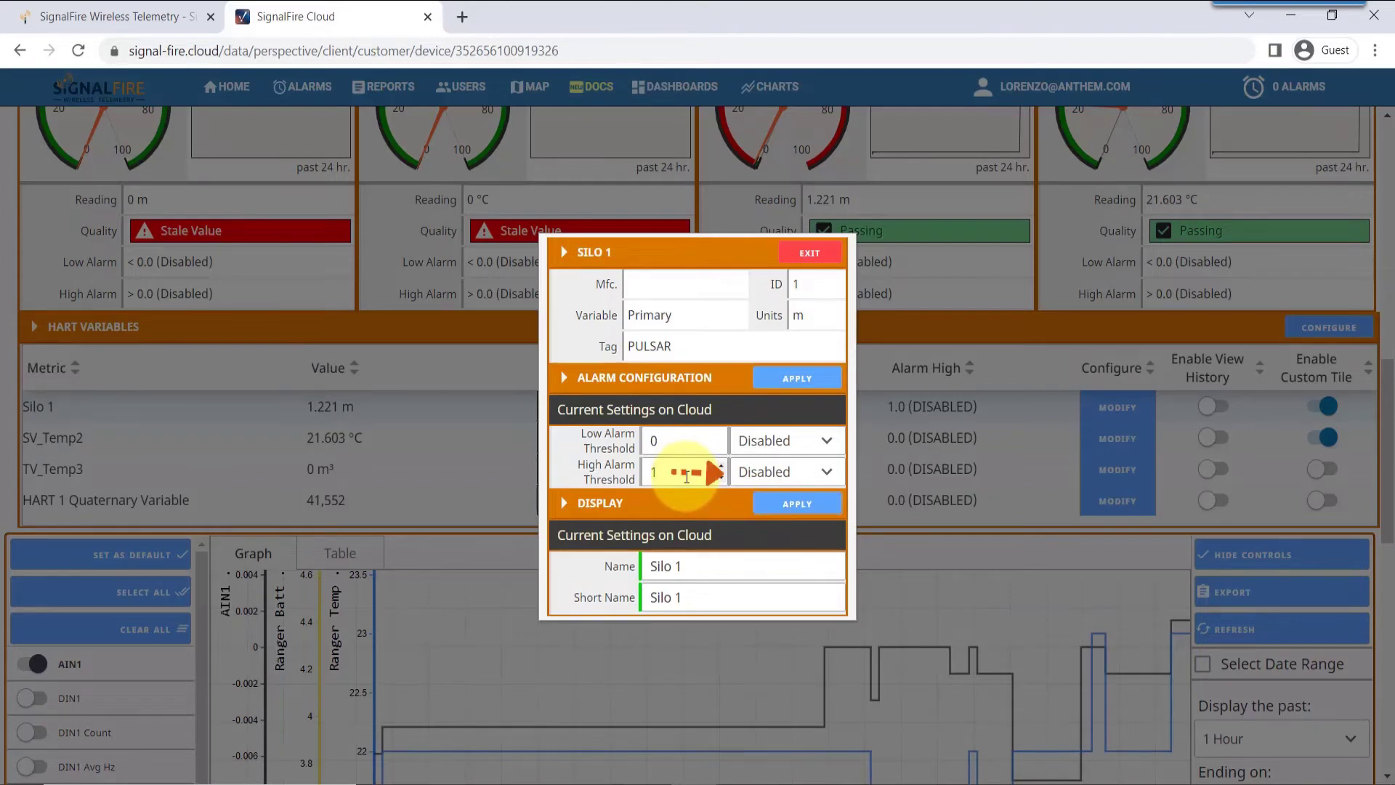
pyautogui.click(827, 474)
pyautogui.click(770, 537)
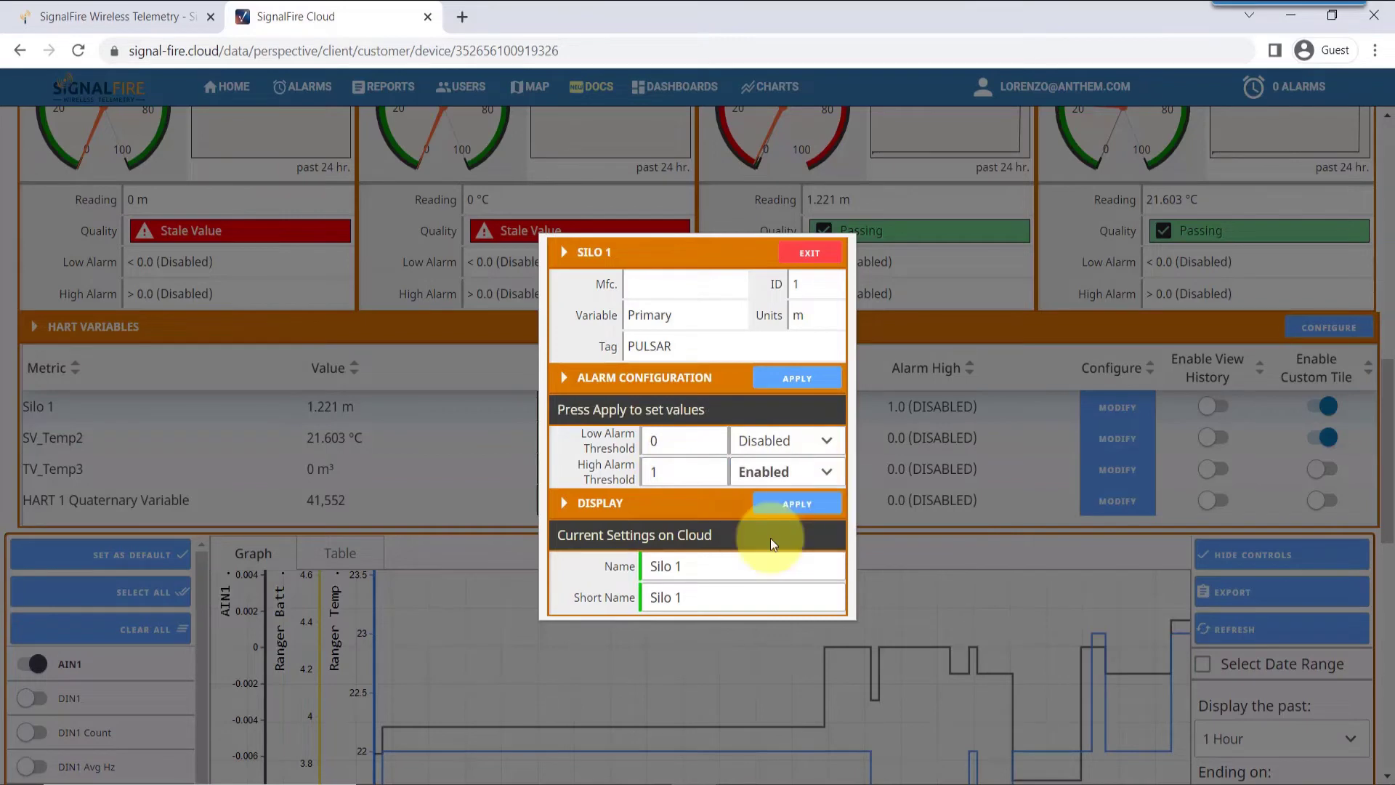
pyautogui.click(801, 379)
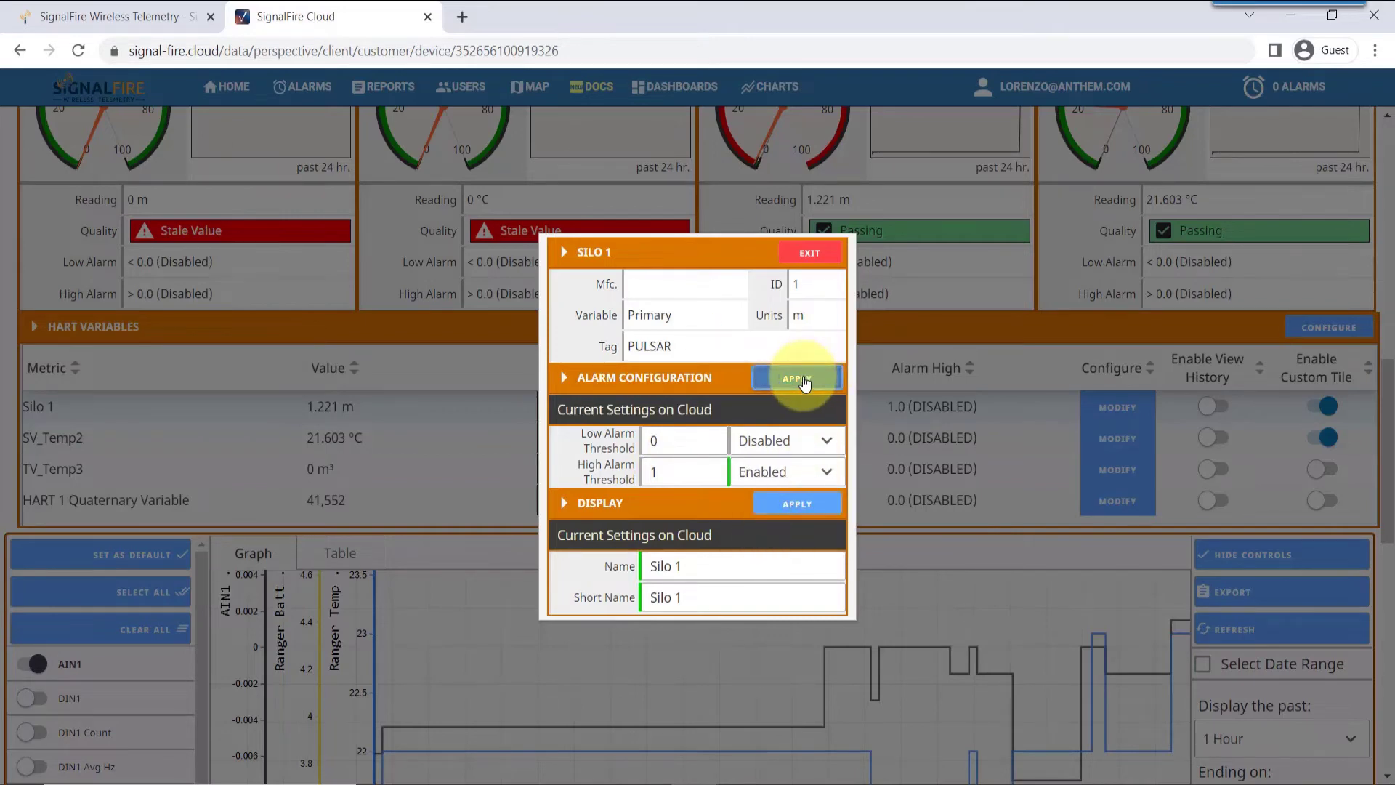
pyautogui.click(815, 255)
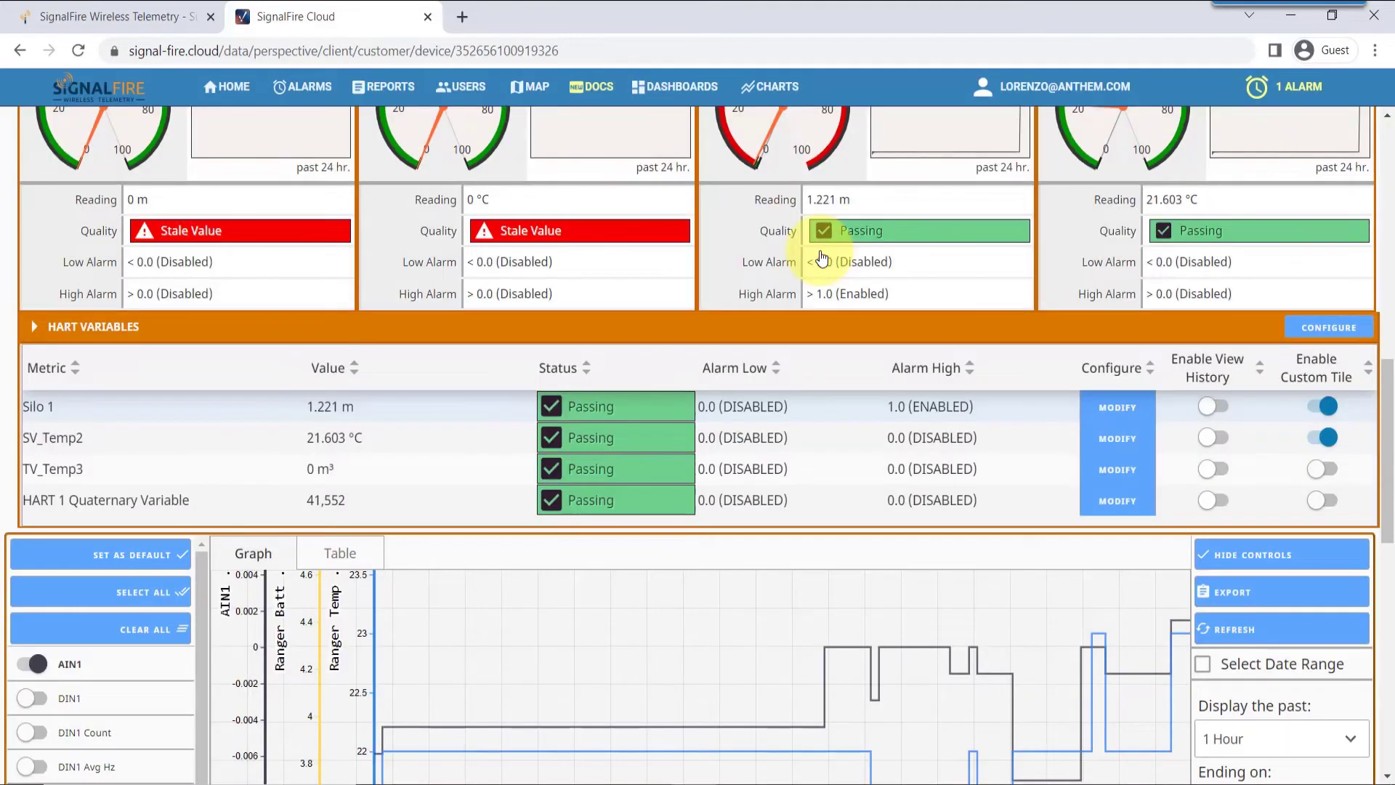
# Set the Silo 1 tile to a Tank Indicator gauge scaled 0 to 2 and apply
pyautogui.scroll(3, 821, 258)
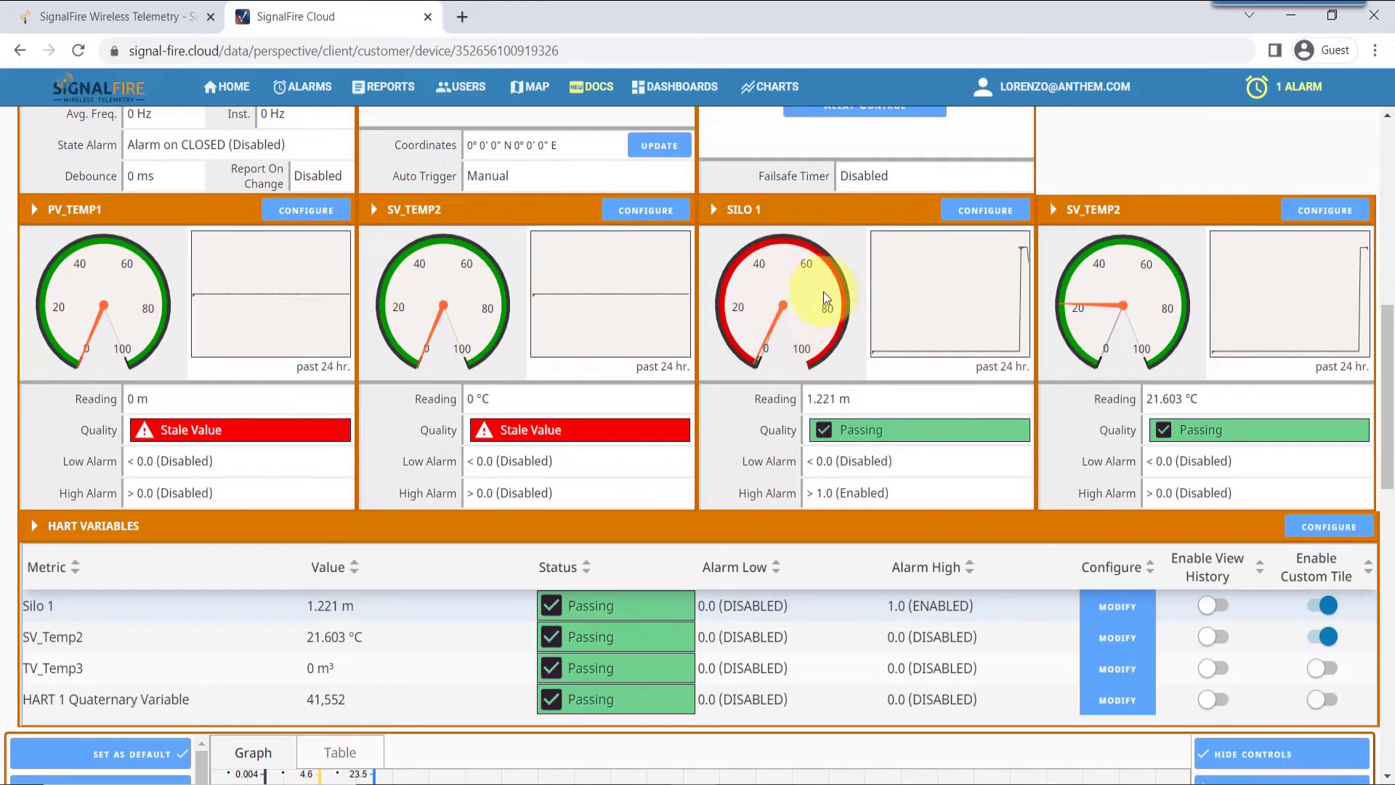
pyautogui.click(992, 213)
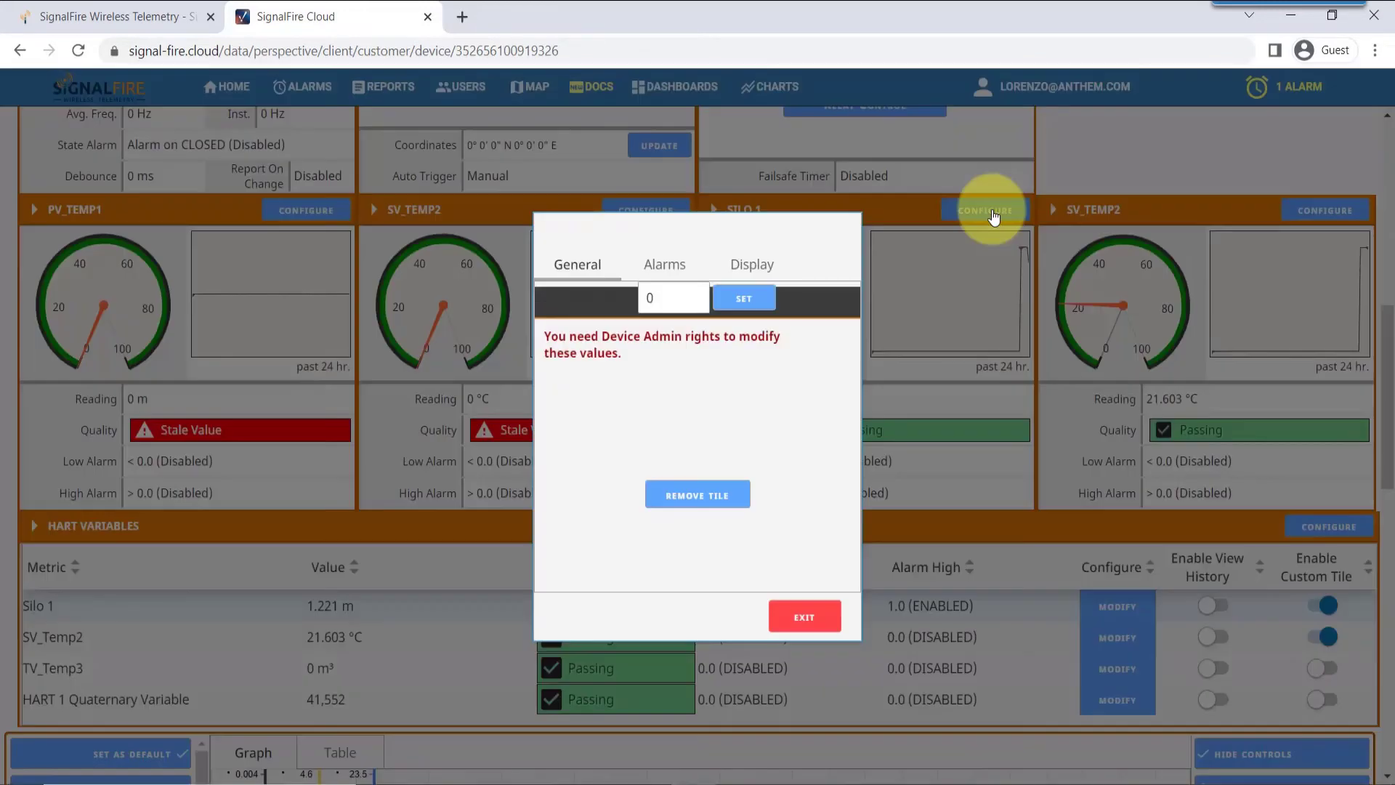
pyautogui.click(752, 282)
pyautogui.click(760, 363)
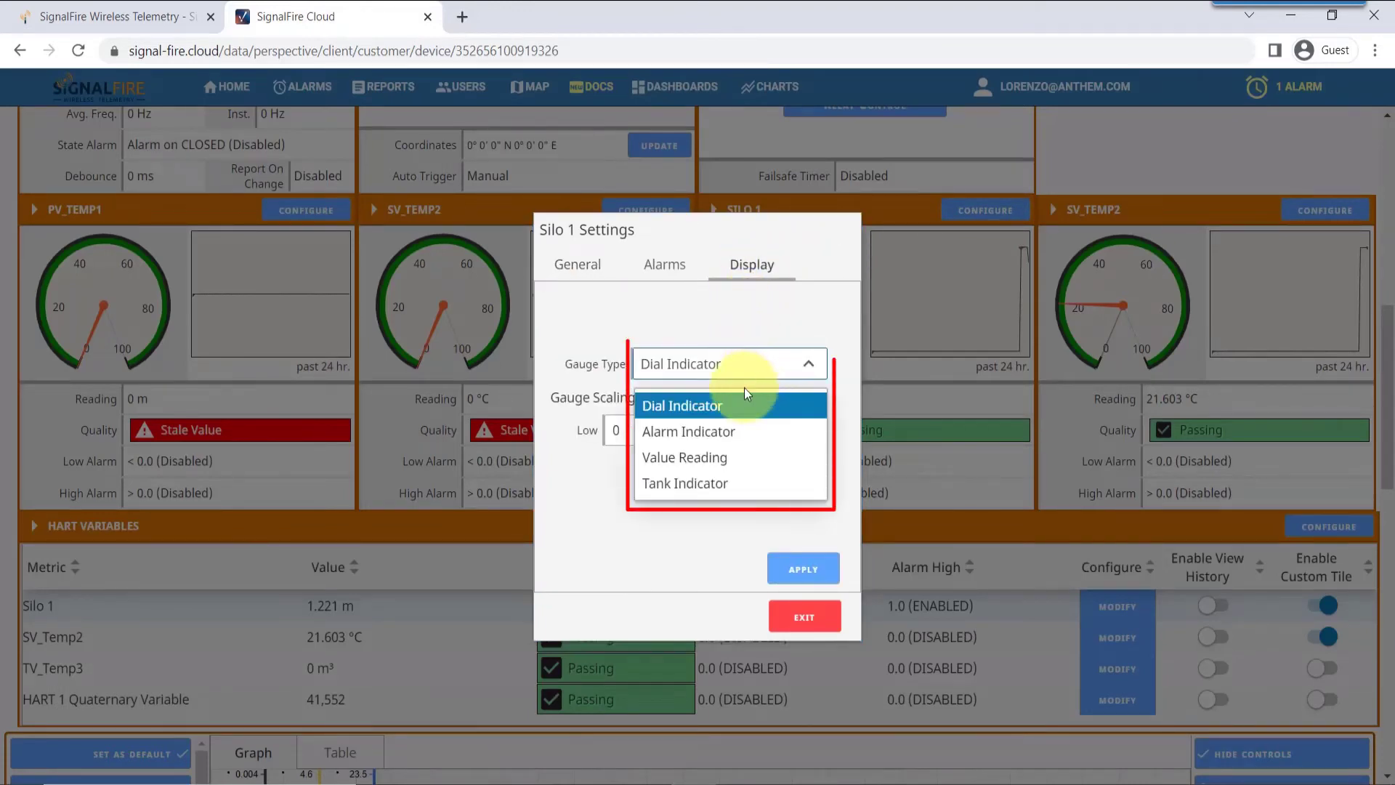
pyautogui.click(699, 484)
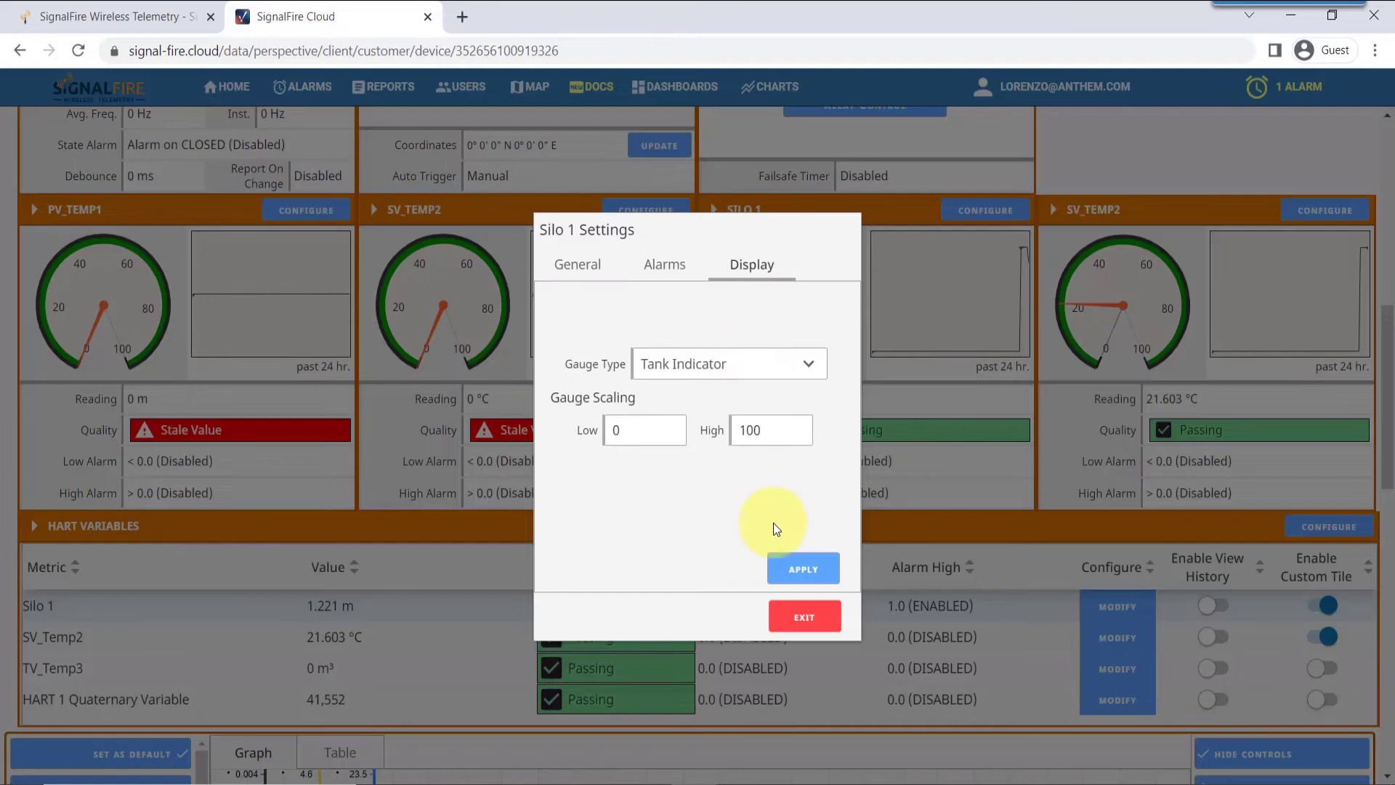
pyautogui.click(776, 437)
pyautogui.press('BackSpace')
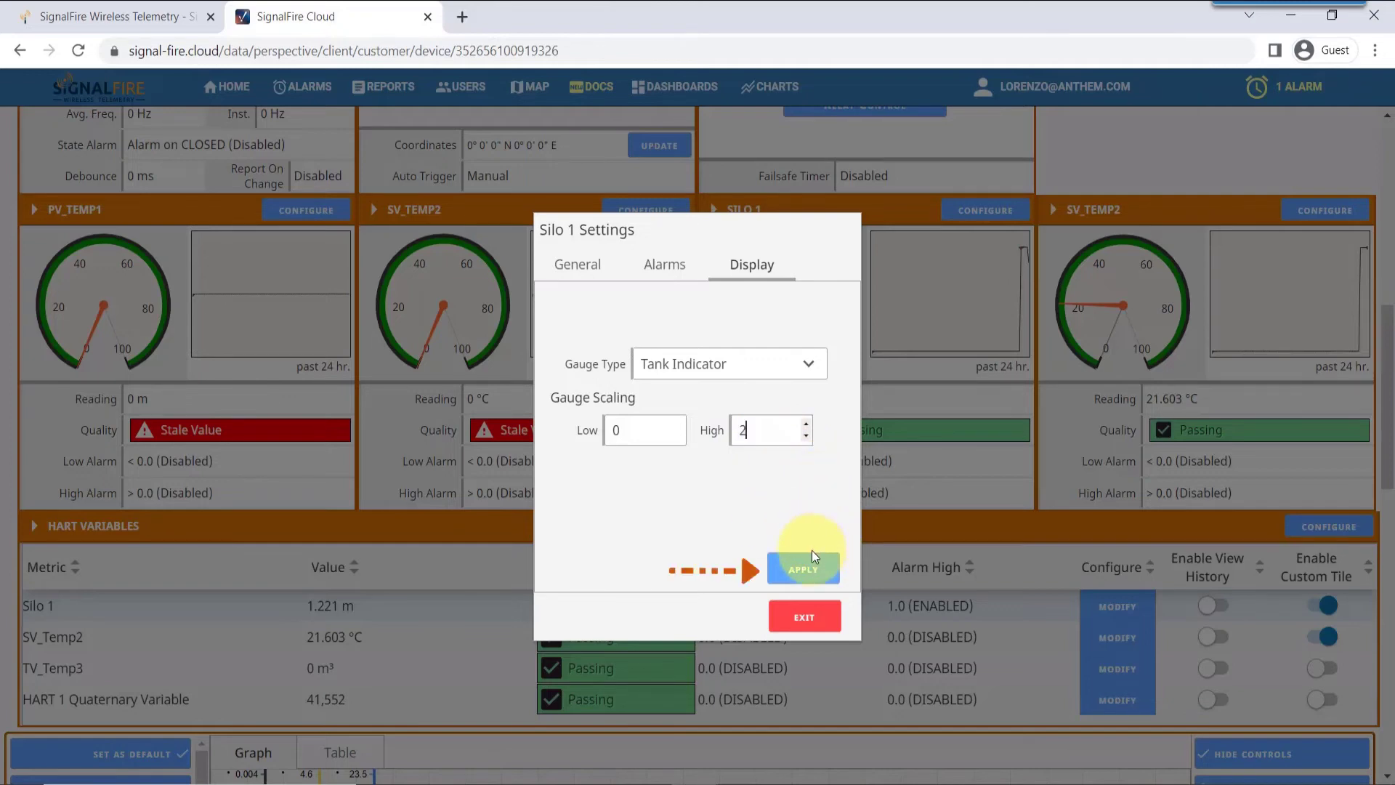
pyautogui.write('2')
pyautogui.click(804, 571)
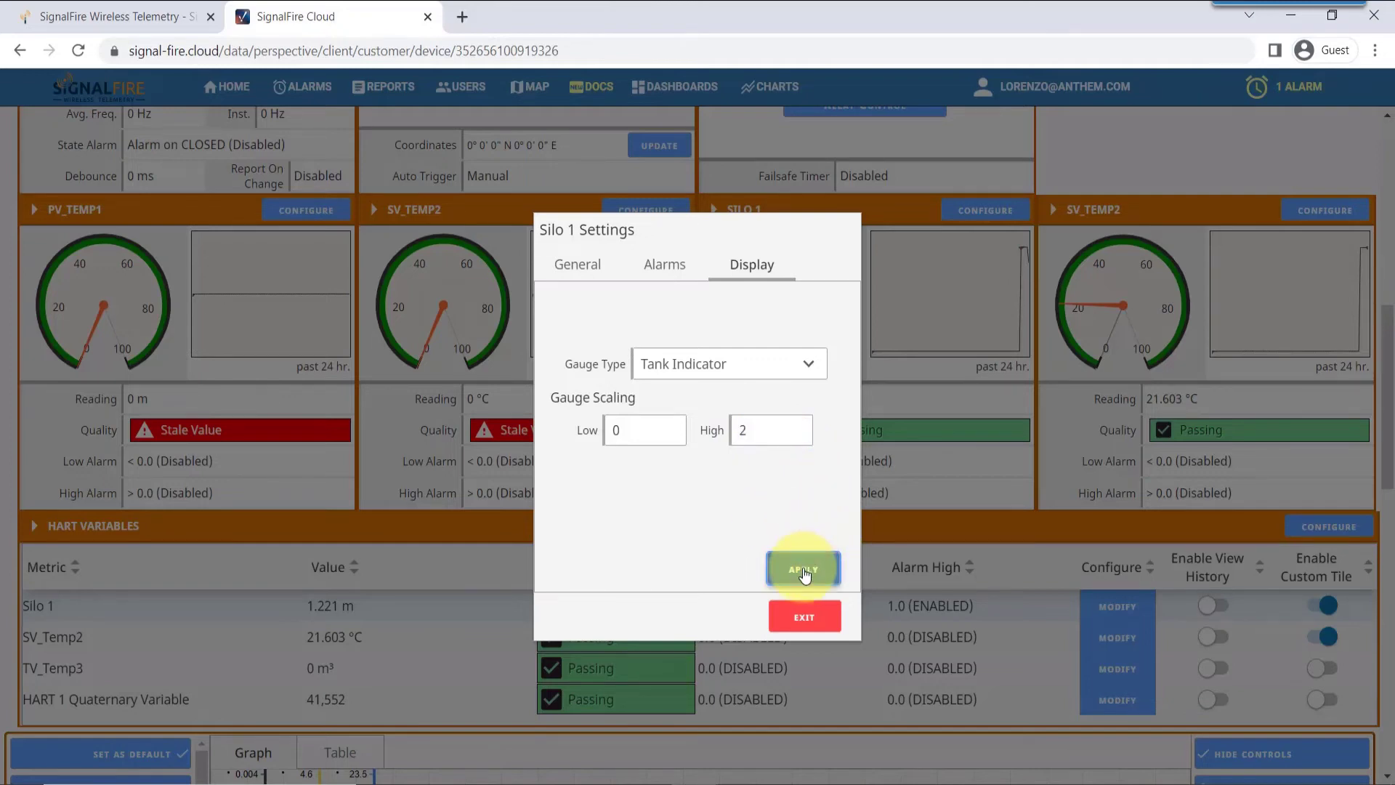
pyautogui.click(804, 616)
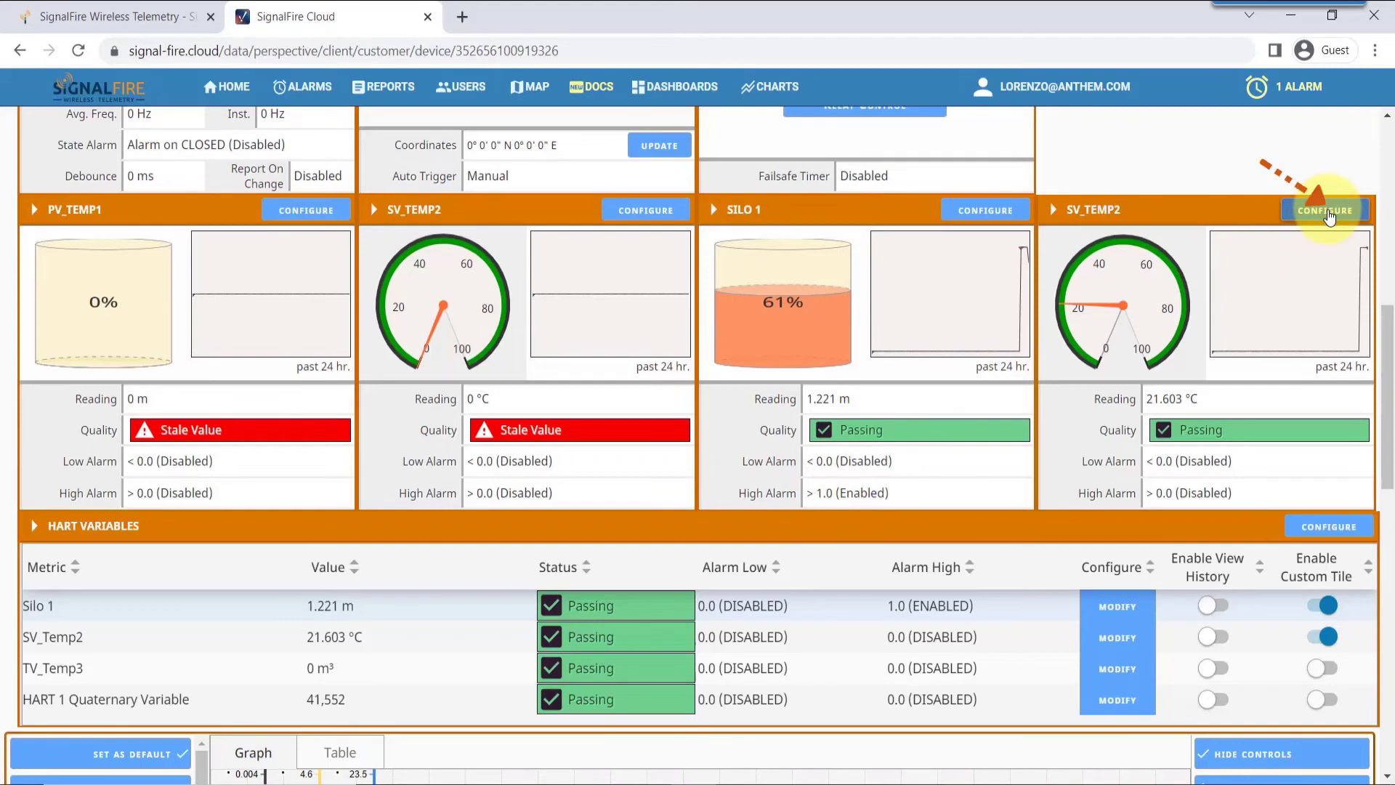
# Set the SV_TEMP2 tile's gauge scaling high value to 80 and apply
pyautogui.click(1325, 212)
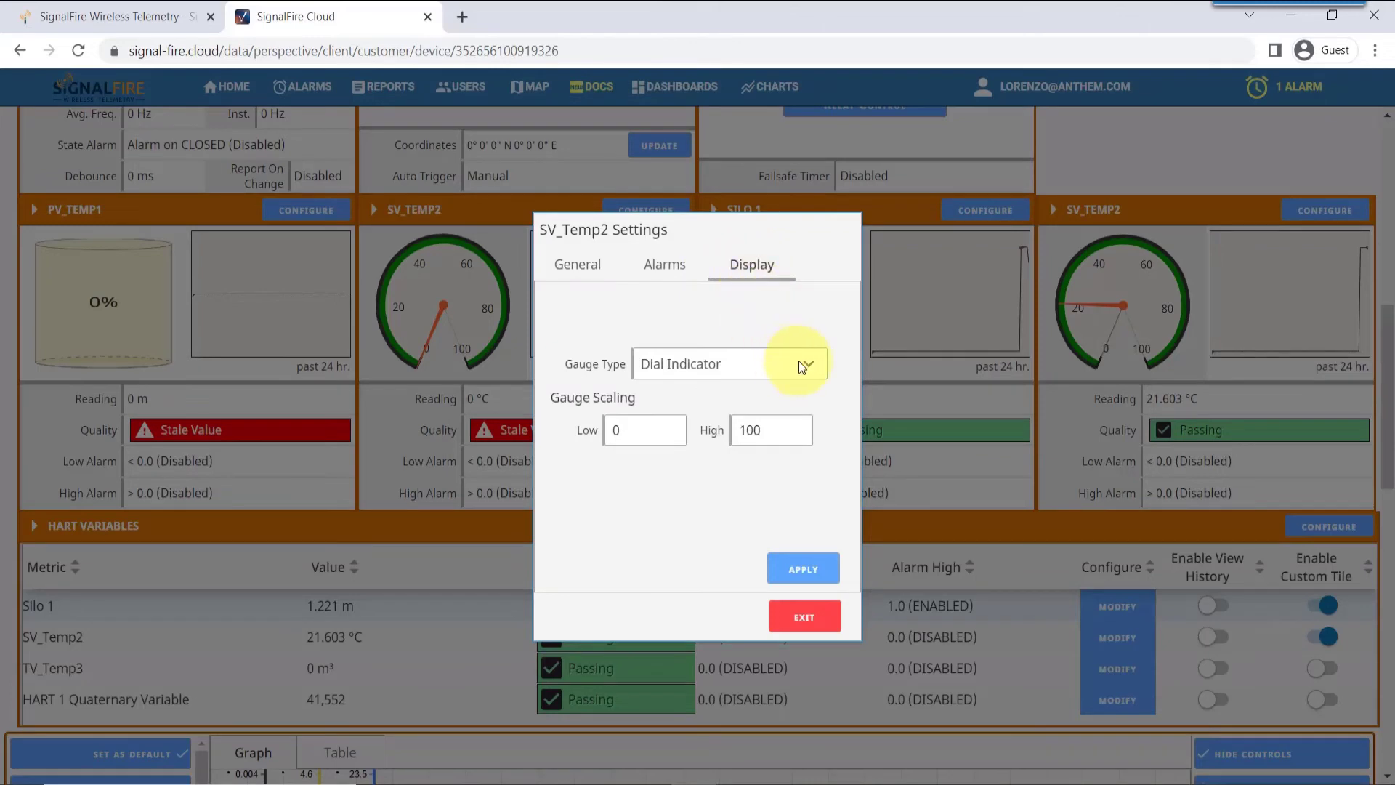
pyautogui.click(770, 429)
pyautogui.write('100')
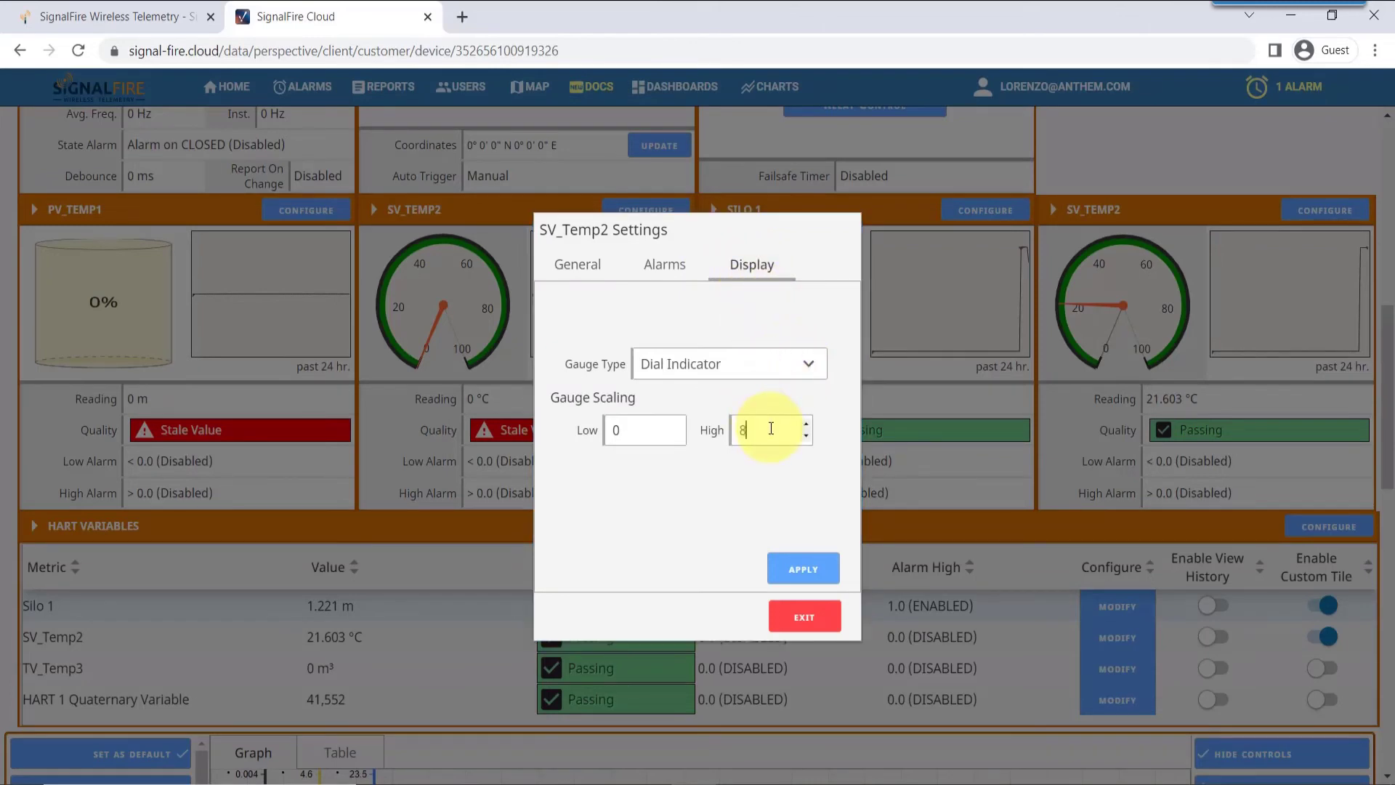
pyautogui.click(797, 570)
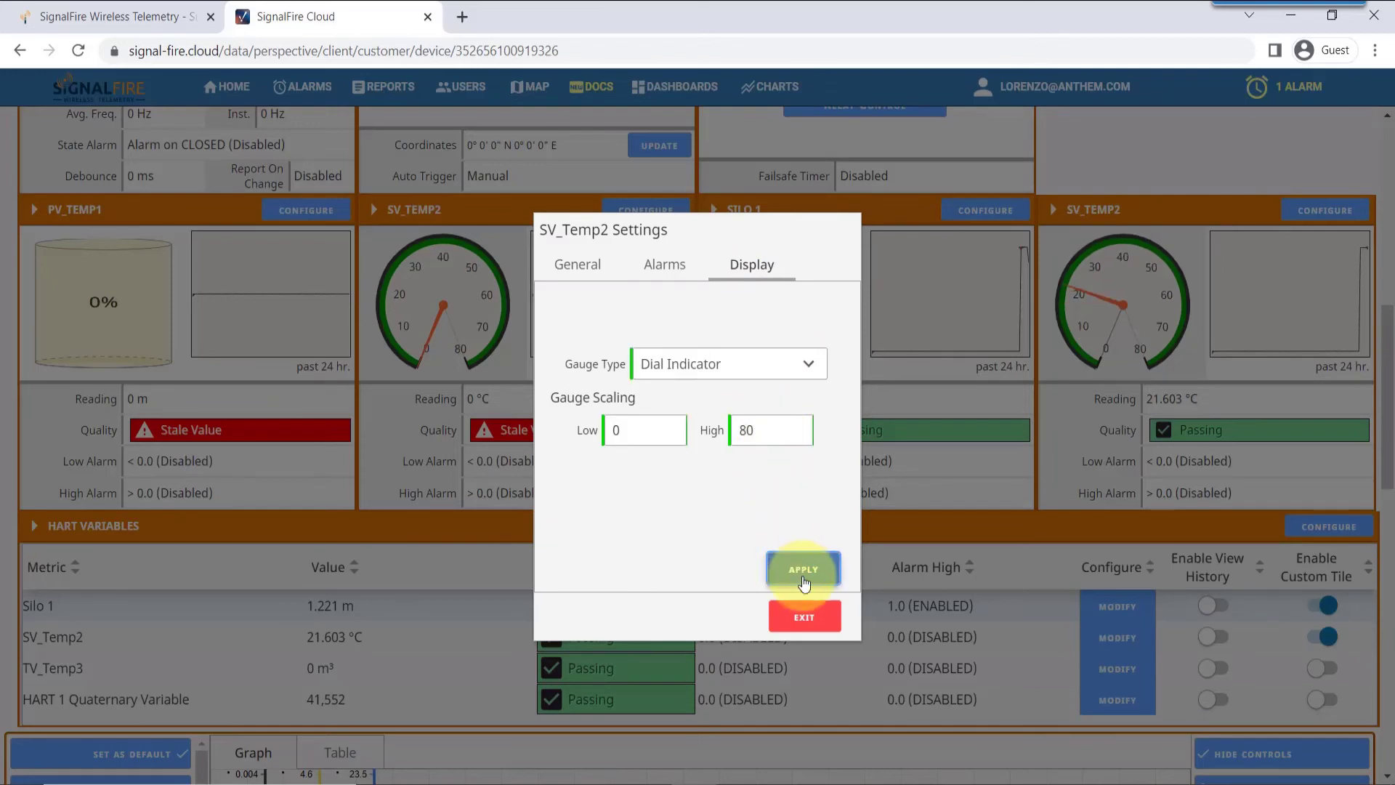
pyautogui.click(809, 616)
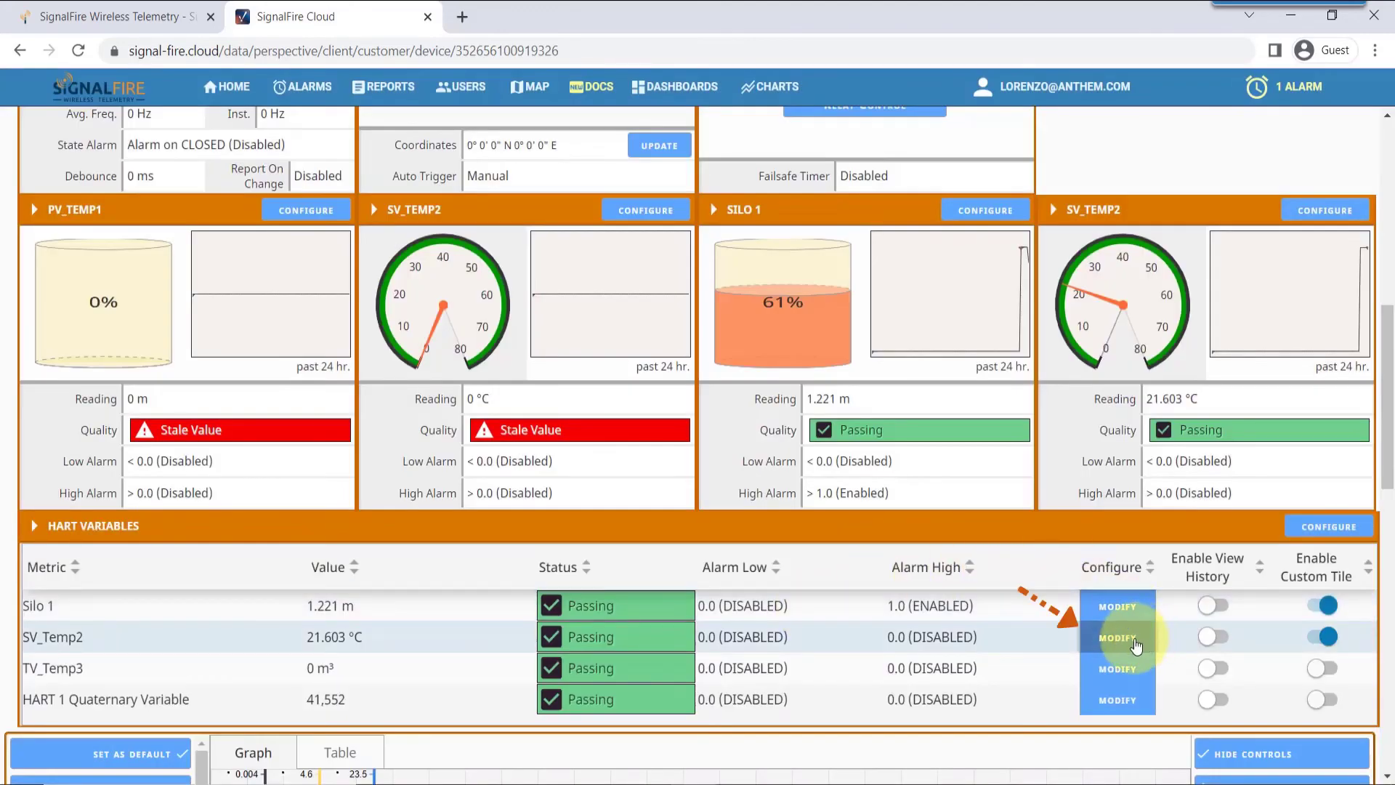
# Rename SV_Temp2 to Silo Temperature, short name Silo Temp, and apply the display names
pyautogui.click(1135, 645)
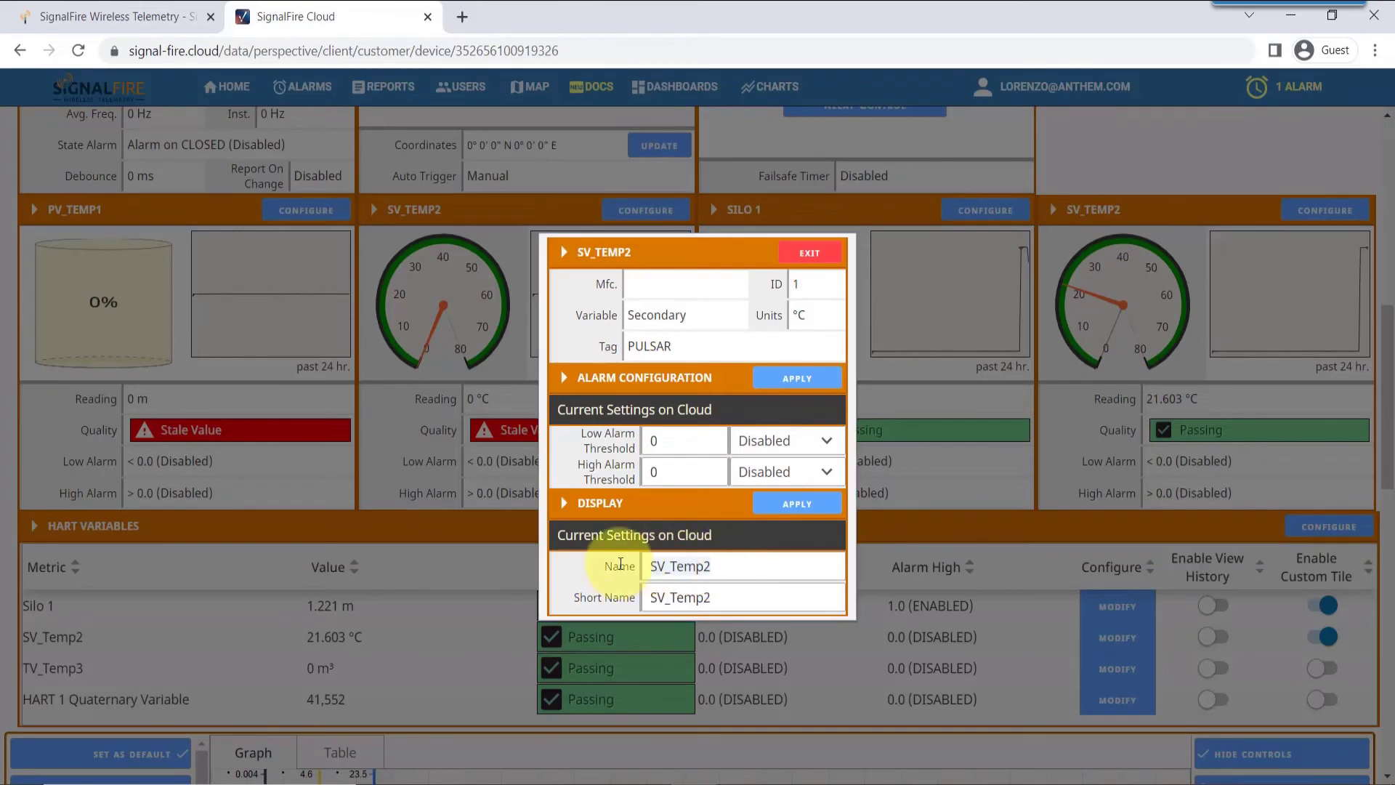
pyautogui.hotkey('ctrl', 'a')
pyautogui.write('Silo Temperature')
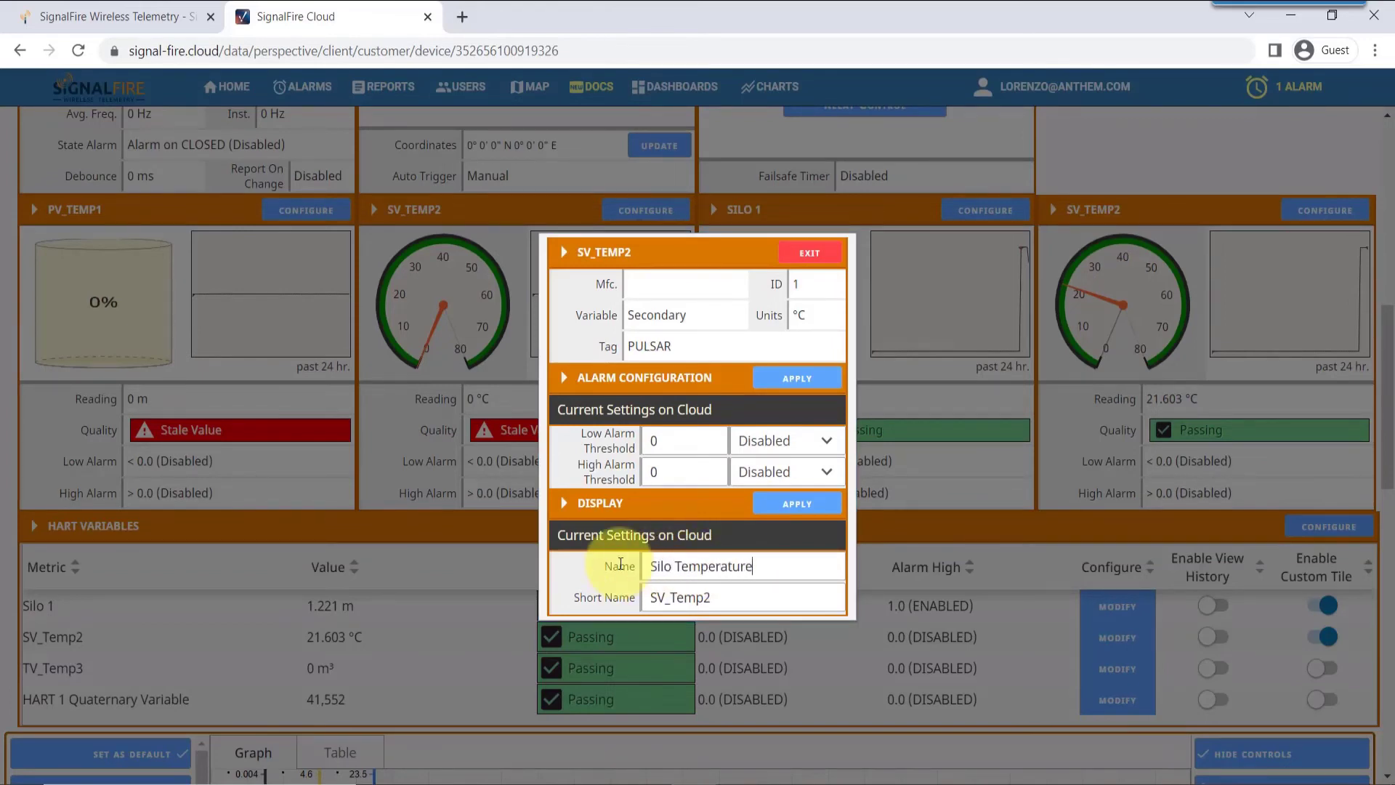
pyautogui.press('Tab')
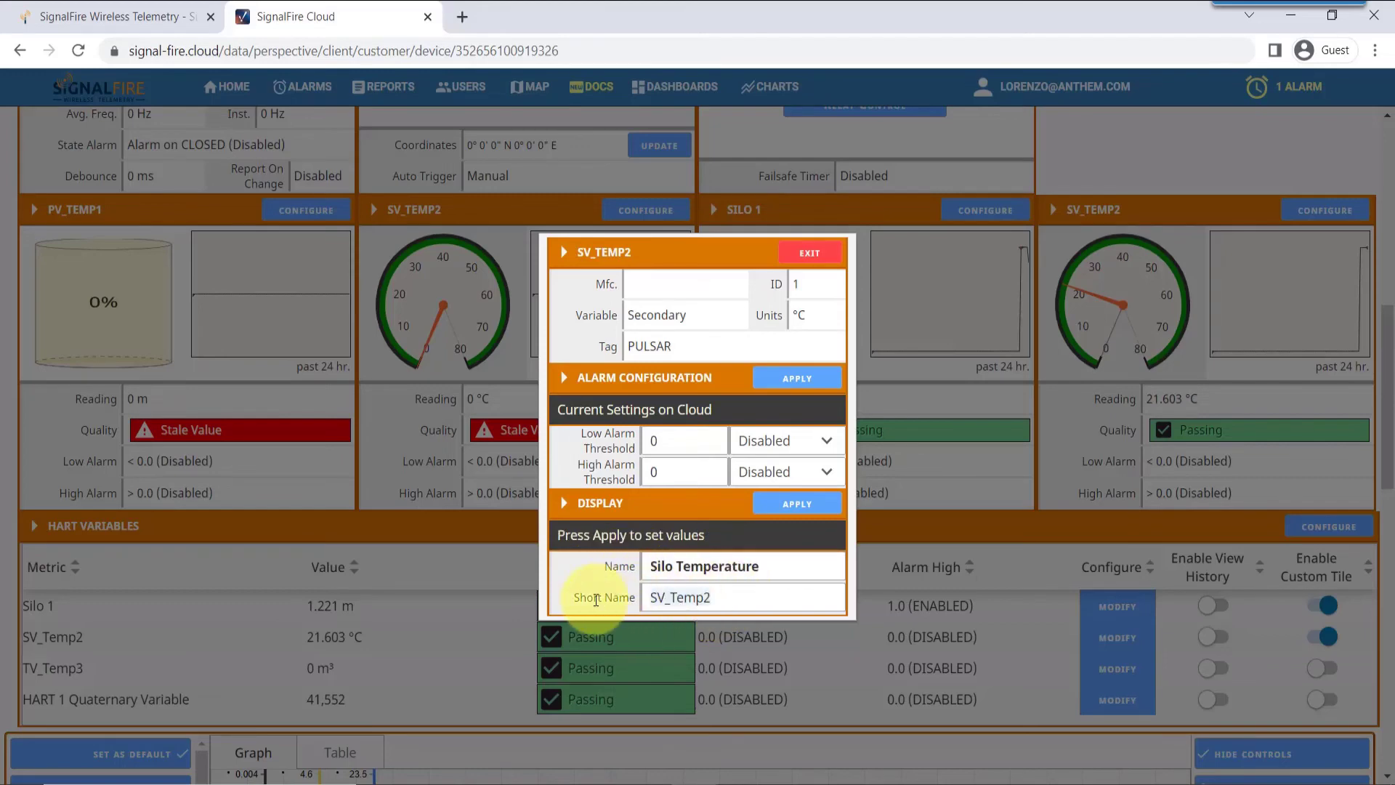
pyautogui.write('Silo Temp')
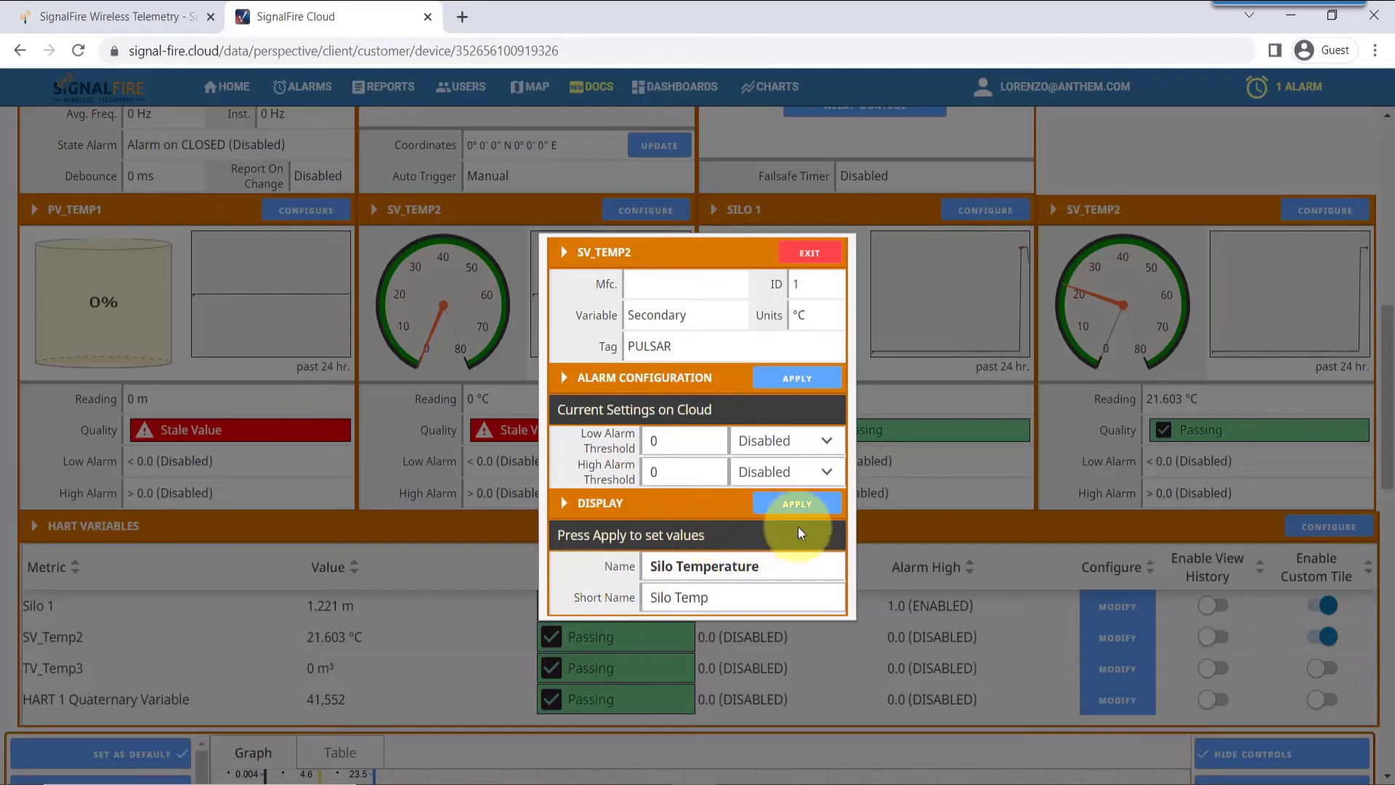
pyautogui.click(827, 507)
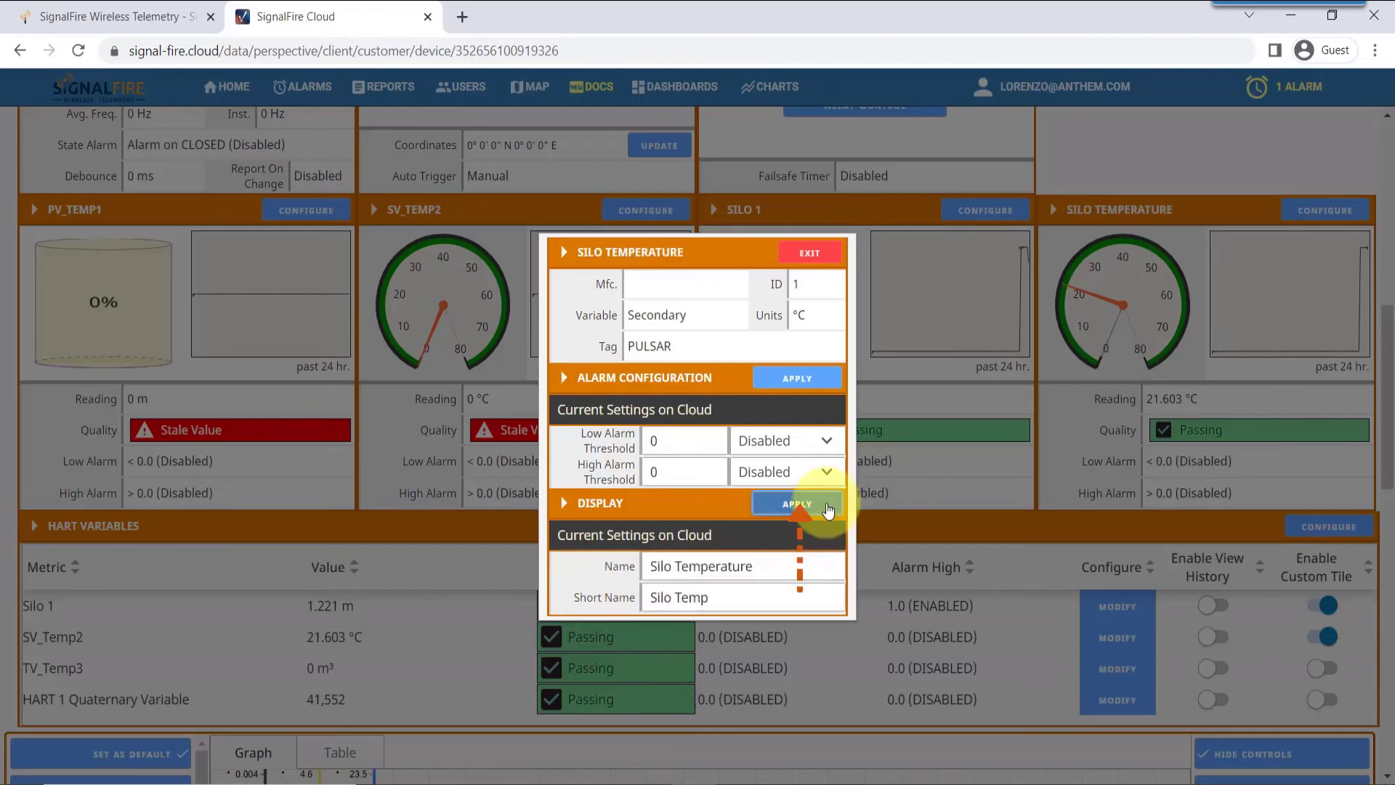
# Enable a low alarm at 10 and a high alarm at 25, then apply
pyautogui.click(682, 443)
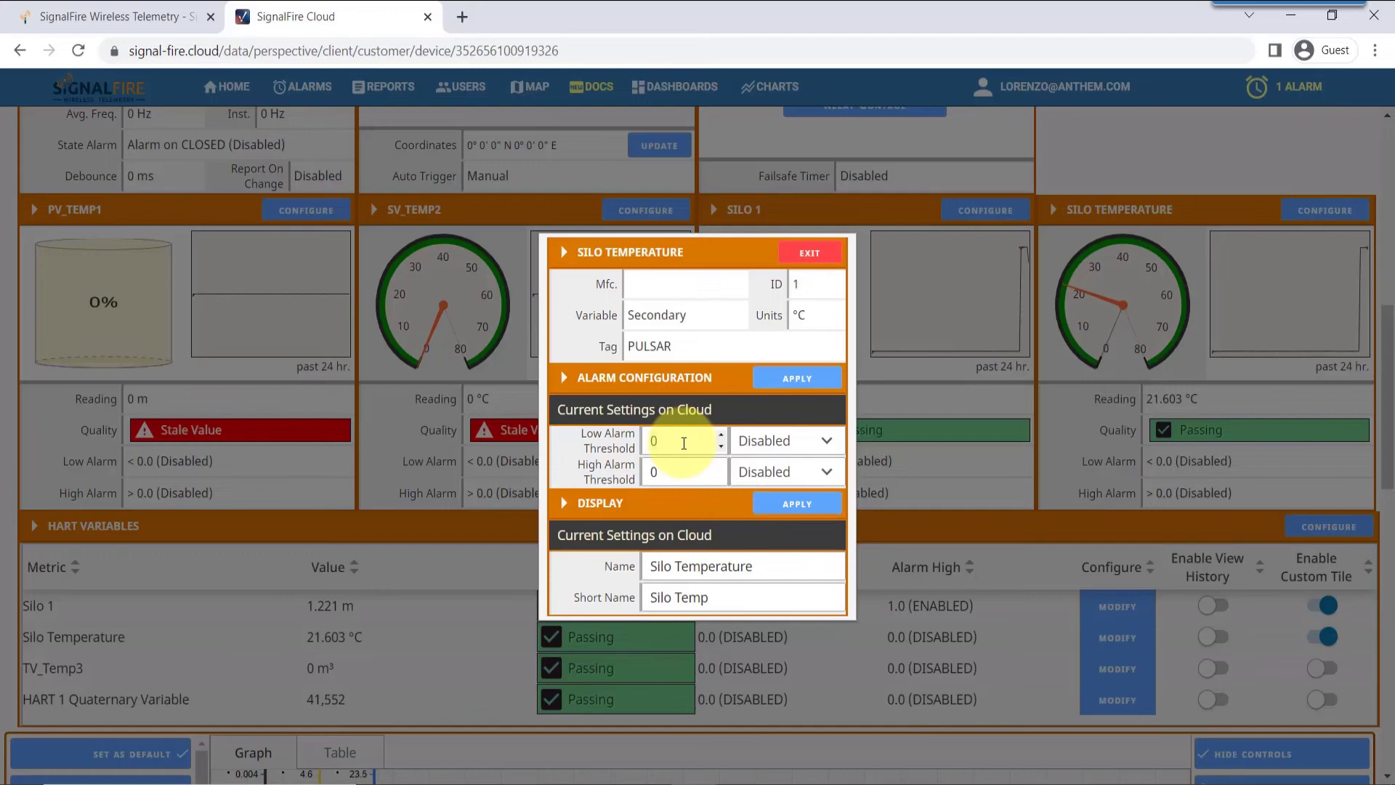
pyautogui.write('10')
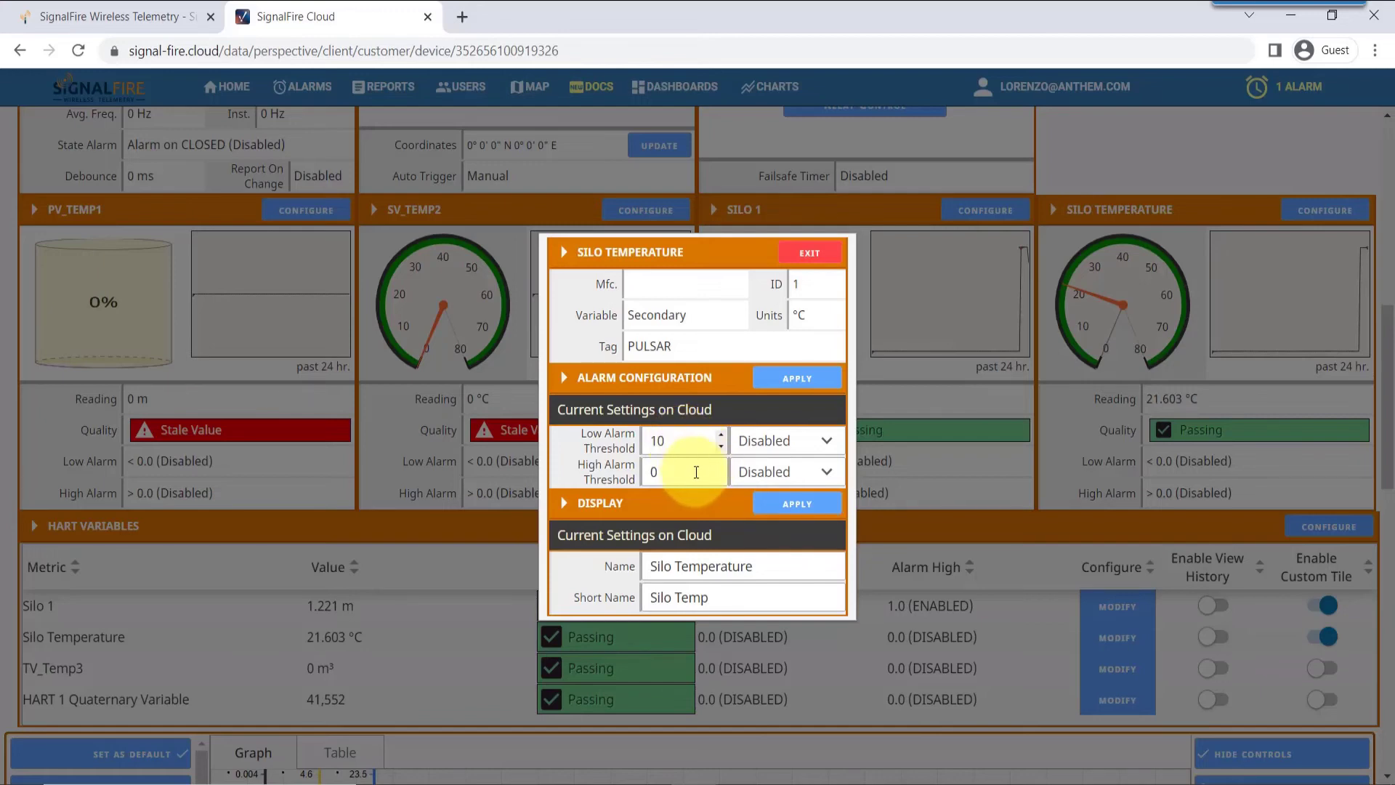
pyautogui.click(692, 473)
pyautogui.write('25')
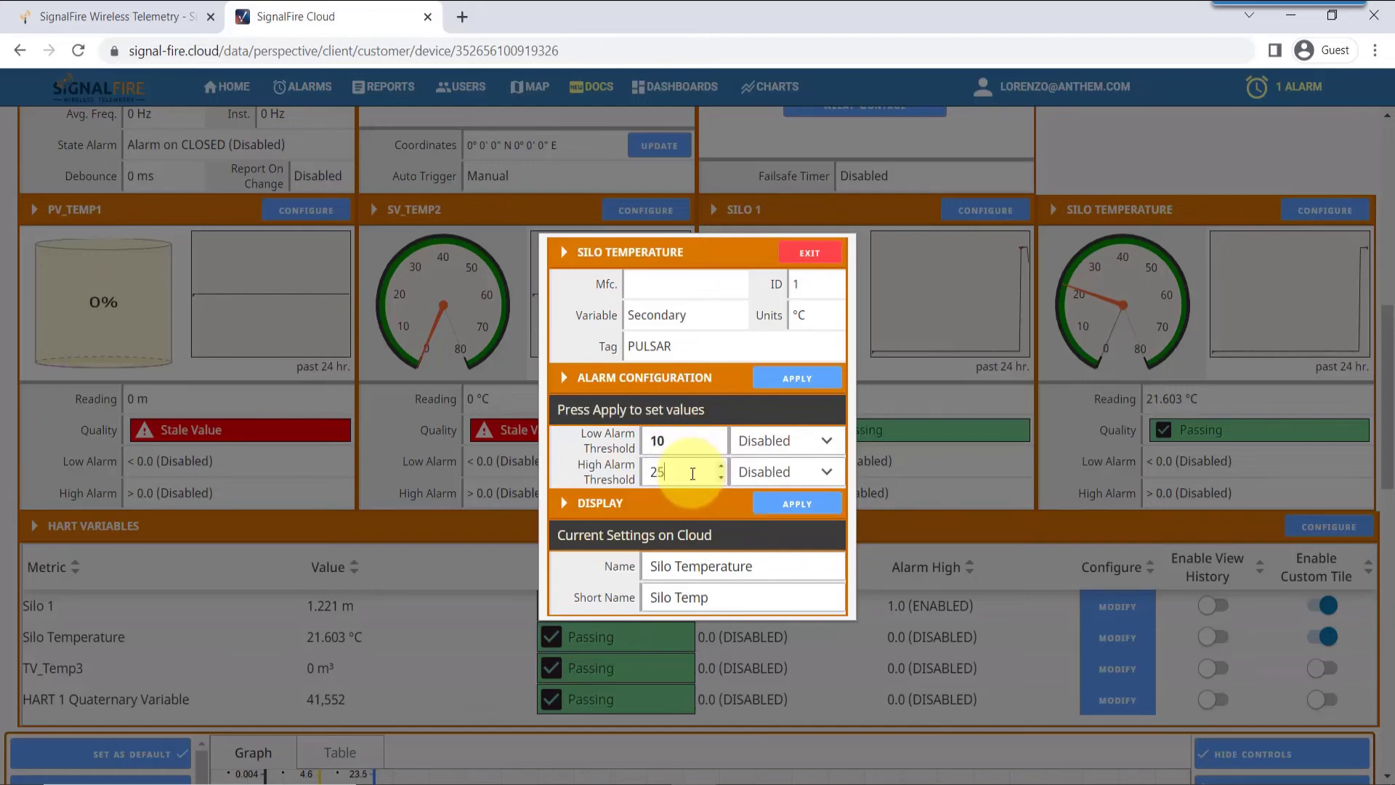
pyautogui.click(812, 439)
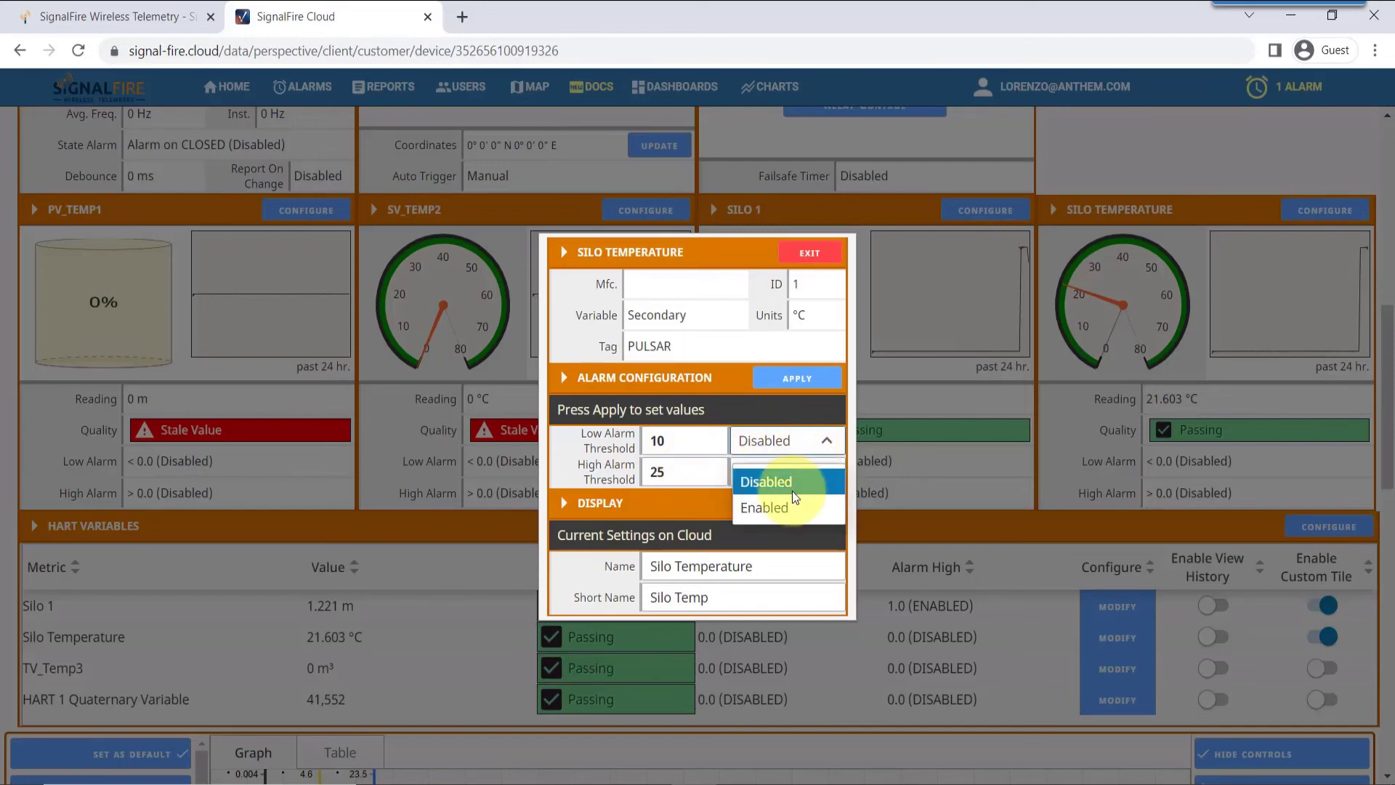
pyautogui.click(790, 507)
pyautogui.click(822, 472)
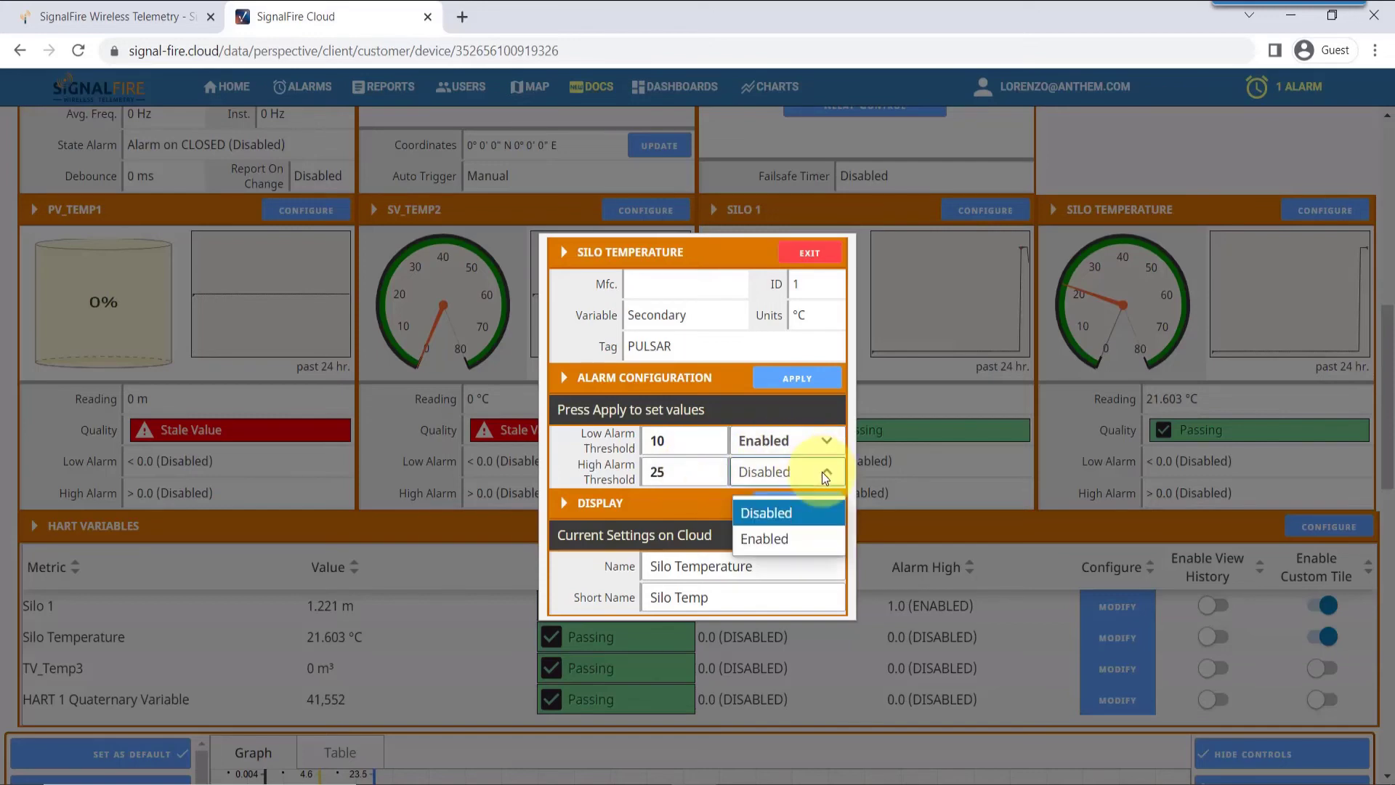
pyautogui.click(803, 536)
pyautogui.click(799, 390)
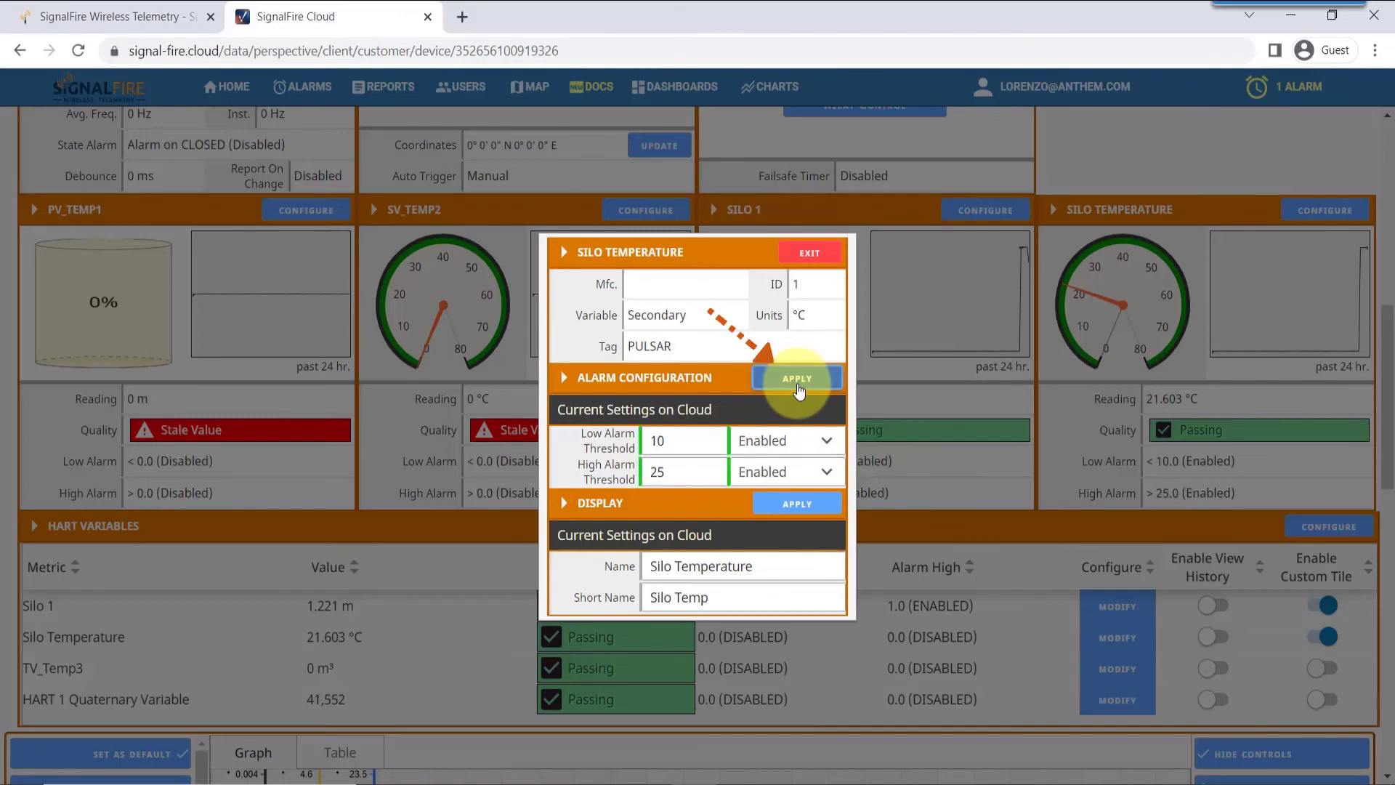
pyautogui.click(821, 254)
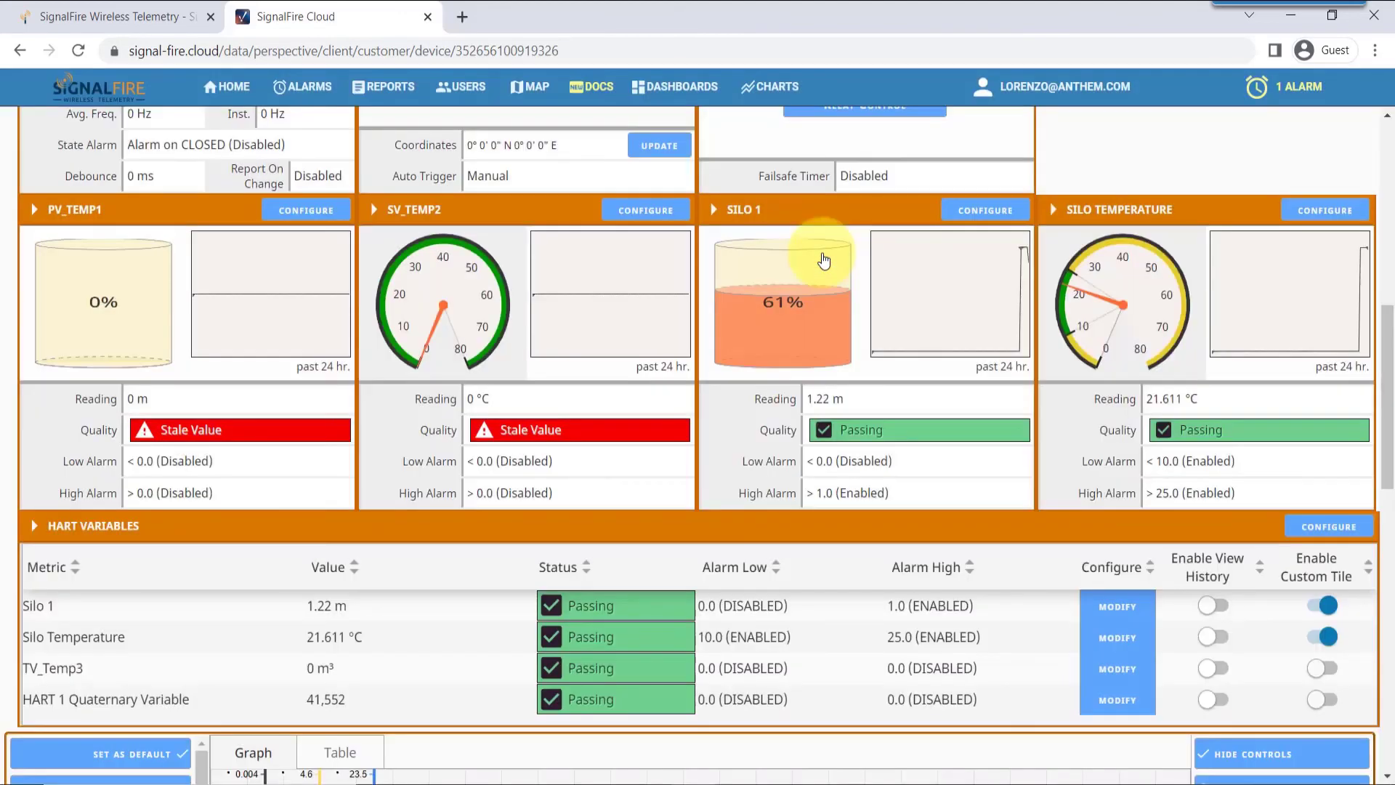